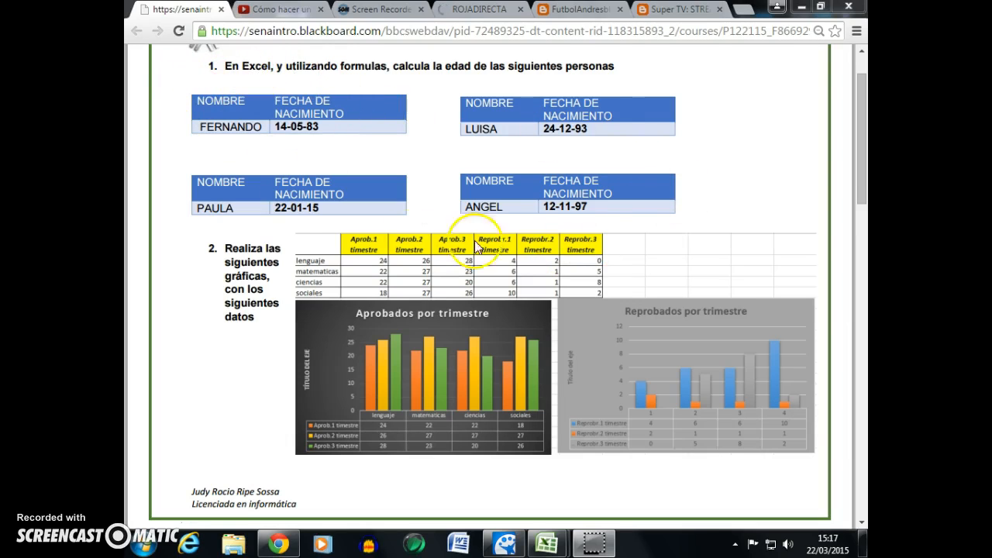
- Examine the age exercise and the completed sheet's headers, birth date and age formulas in column D
left_click_drag(860, 186, 862, 158)
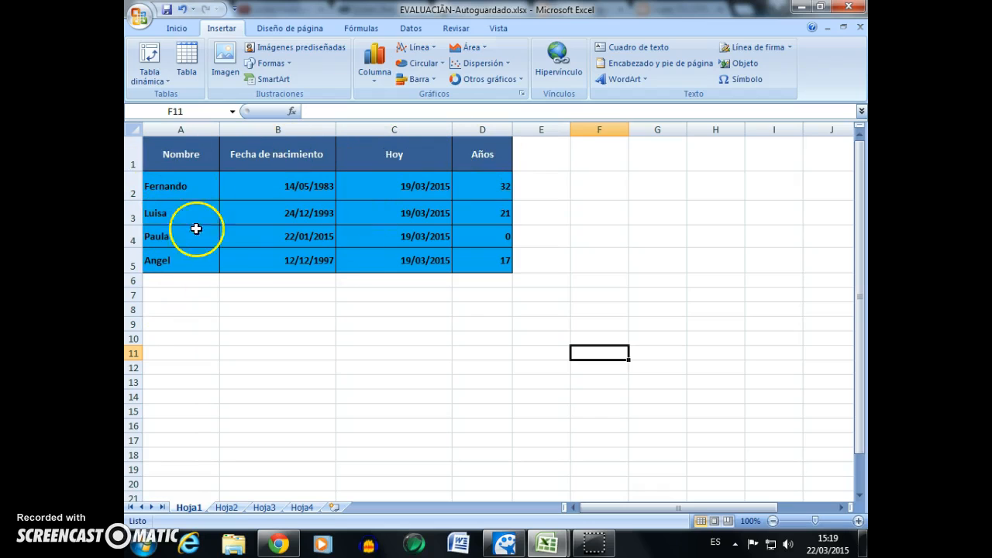
left_click(312, 156)
left_click(395, 165)
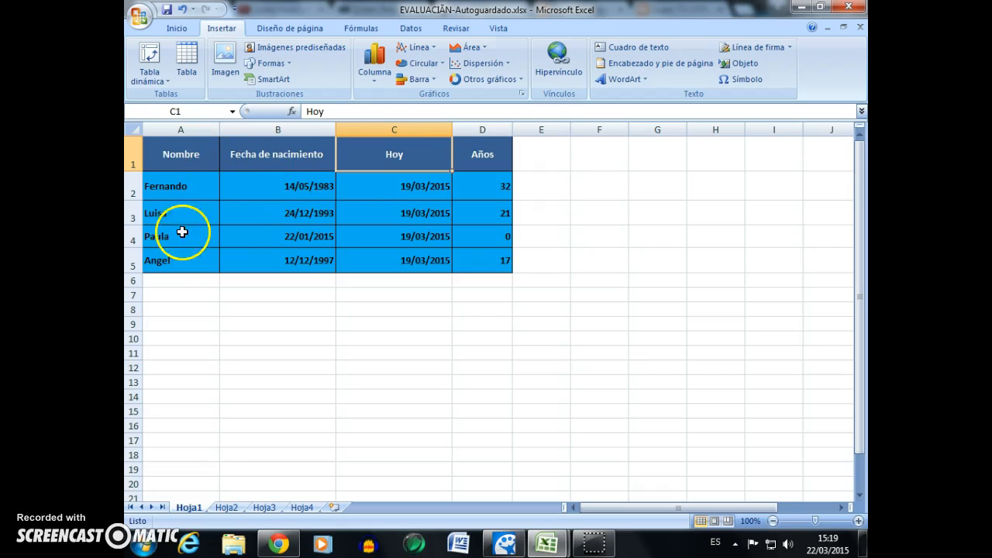
left_click(186, 191)
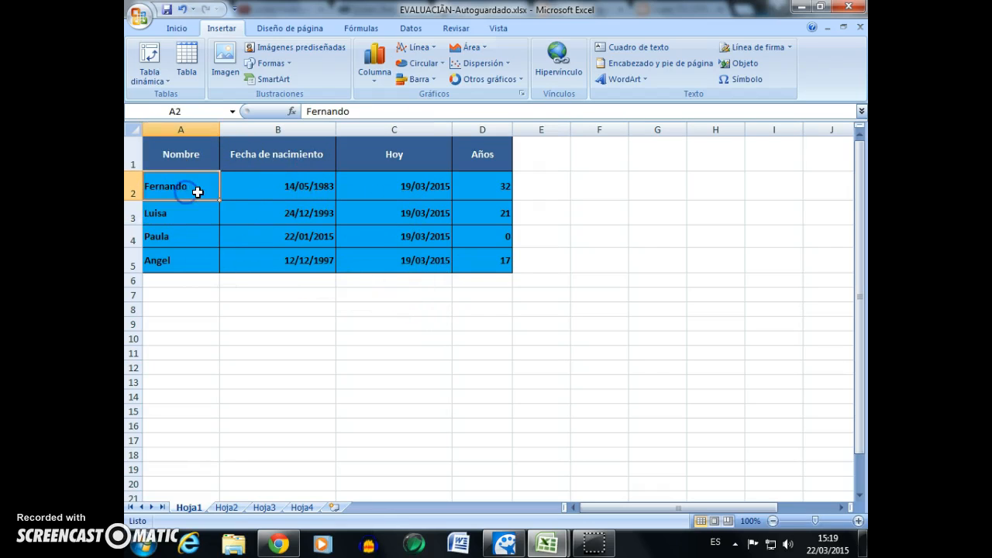
left_click(291, 197)
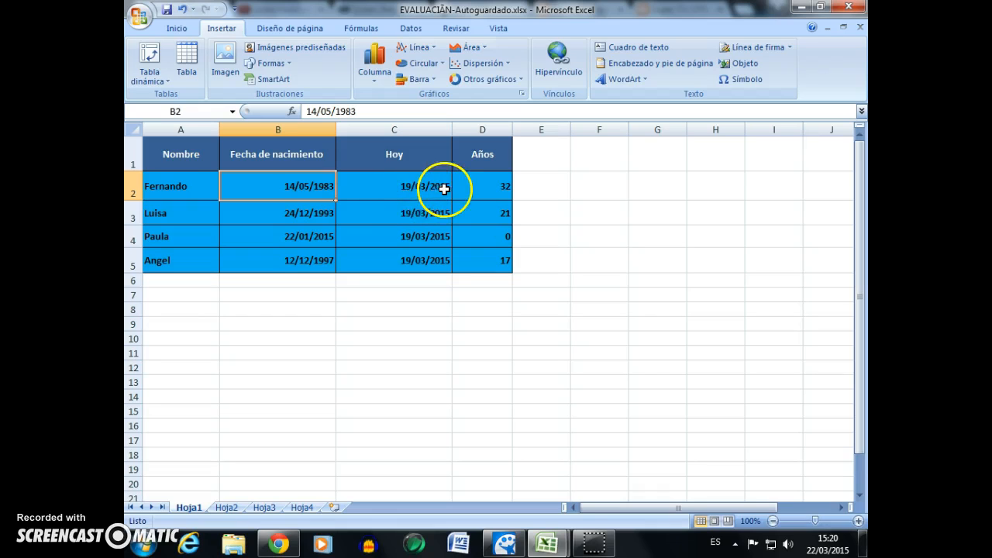
left_click(484, 190)
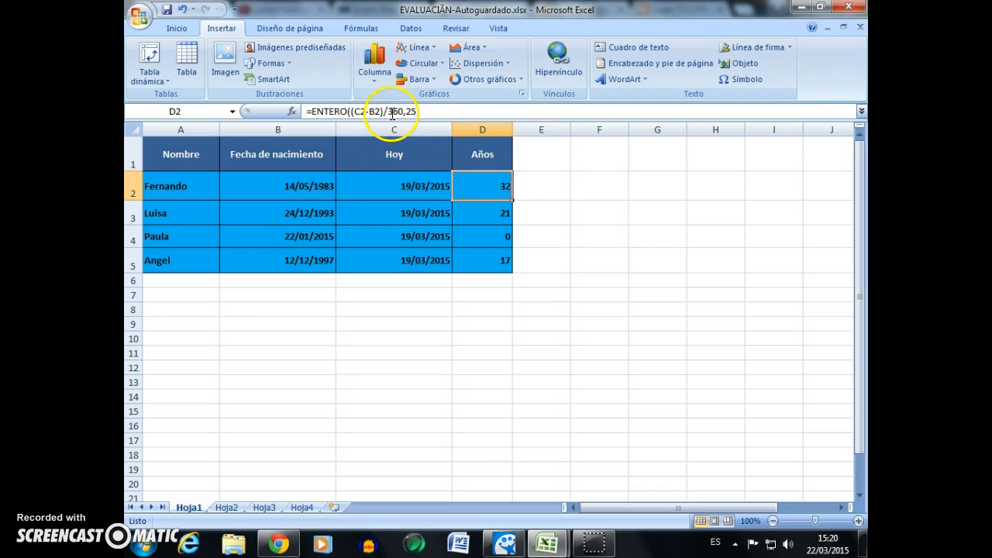
left_click(487, 211)
left_click(495, 244)
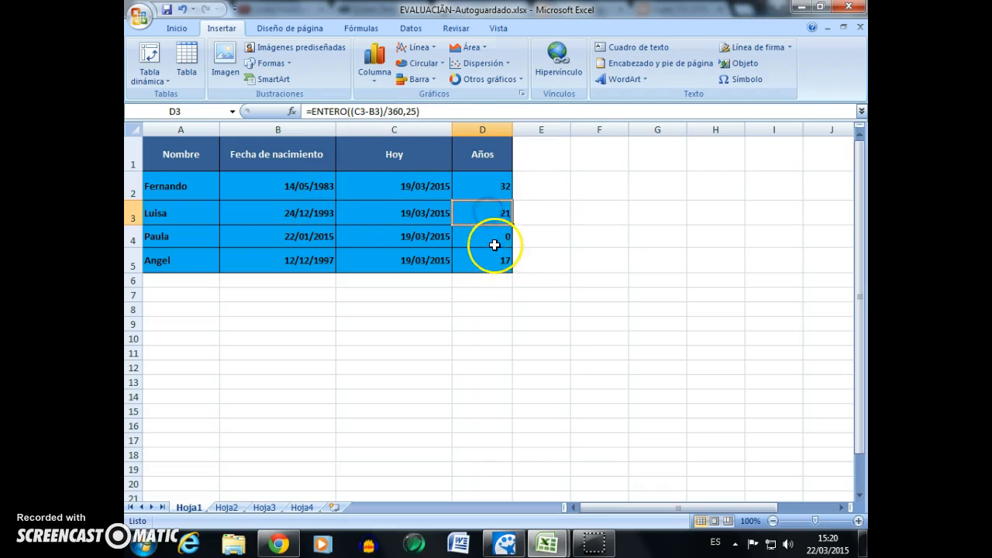
left_click(493, 262)
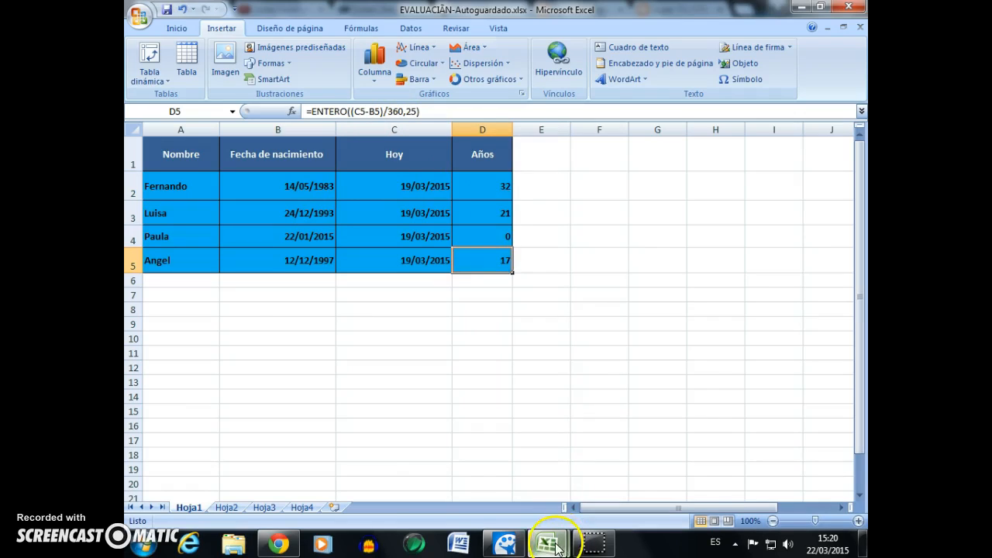
- Switch to the Libro1 workbook
mouse_move(553, 538)
left_click(619, 495)
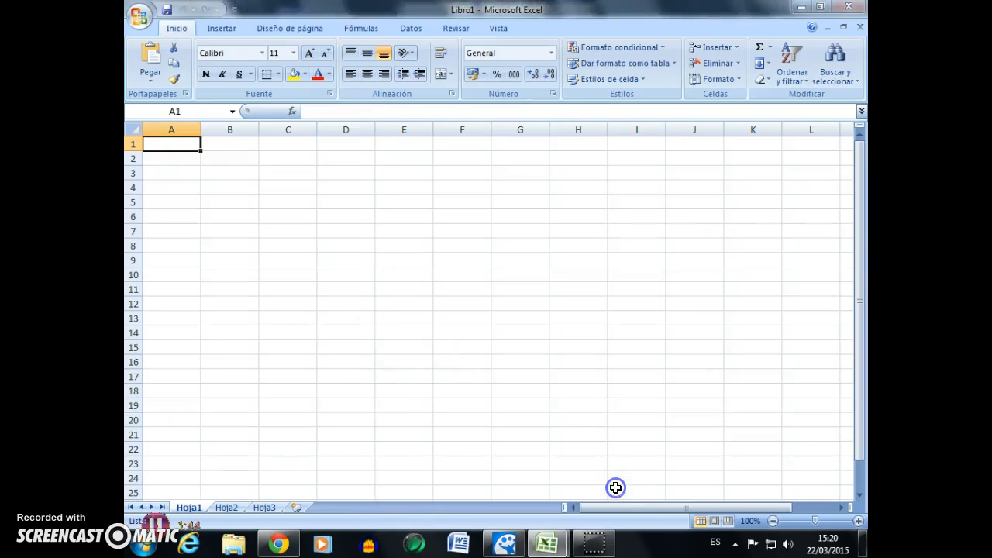
mouse_move(547, 543)
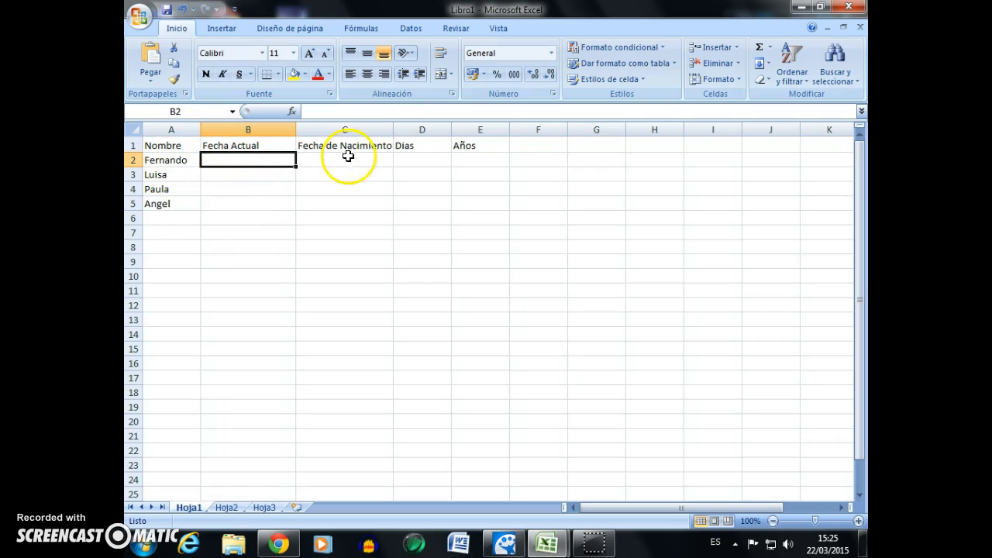
- Enter the formula =hoy() in B2 under Fecha Actual and copy it down to B5
left_click(386, 110)
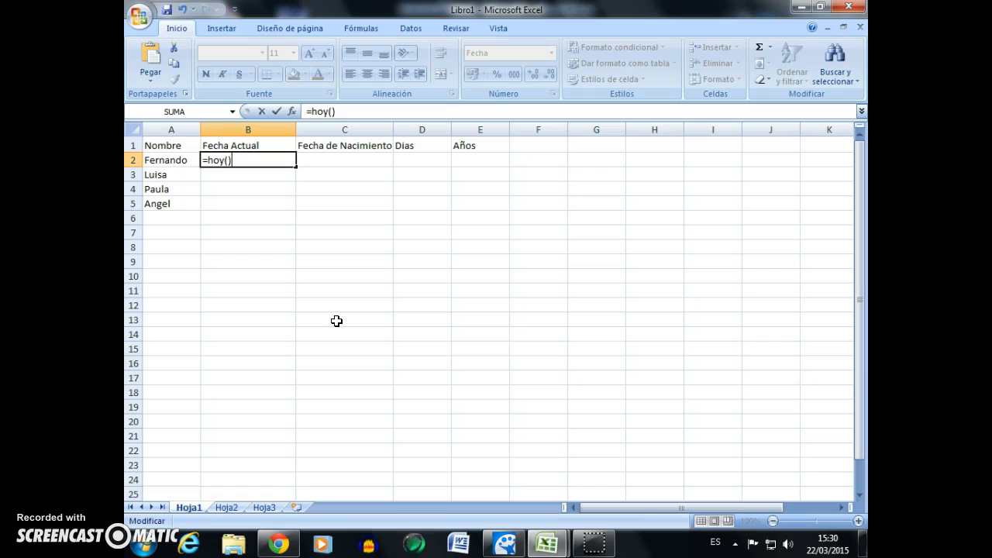
key("Return")
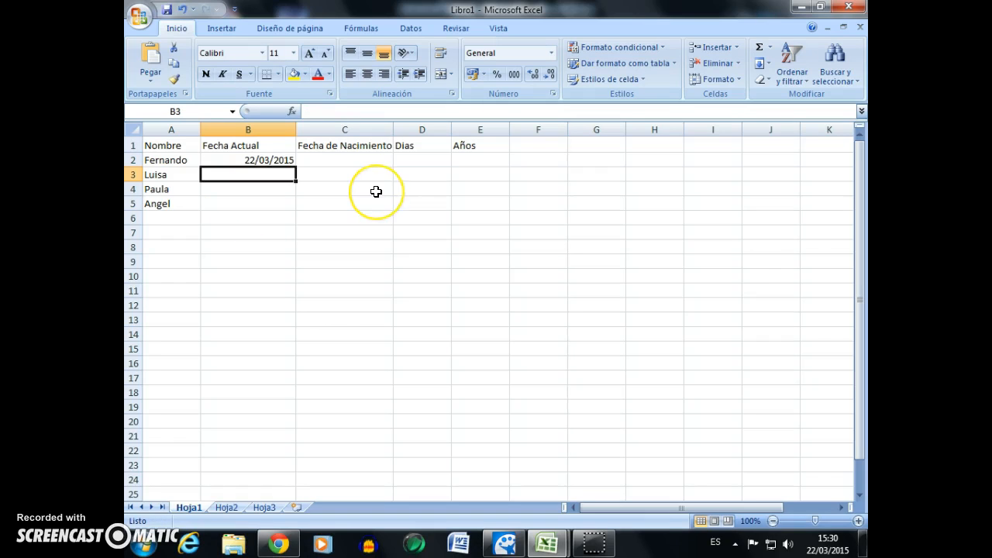
left_click(272, 163)
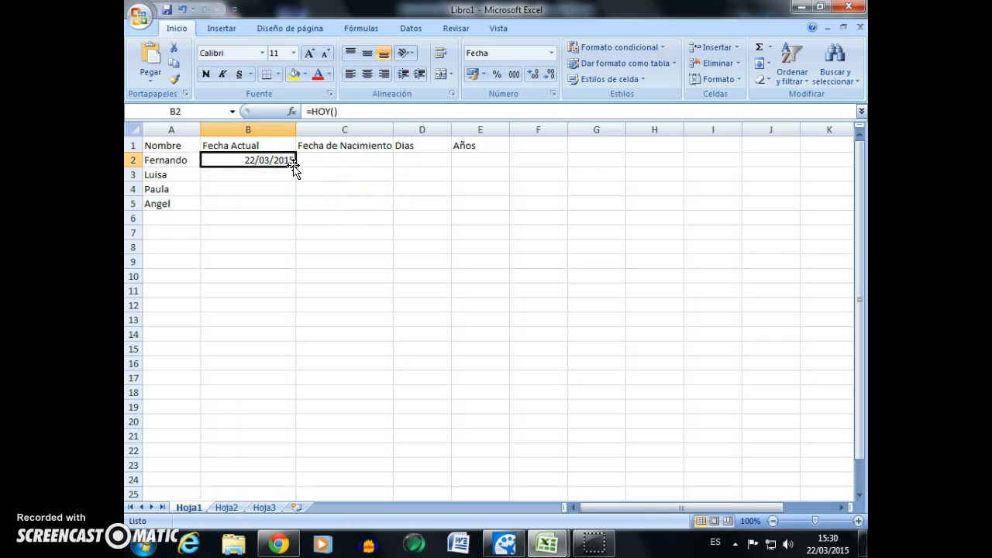
left_click_drag(294, 165, 291, 206)
left_click(324, 160)
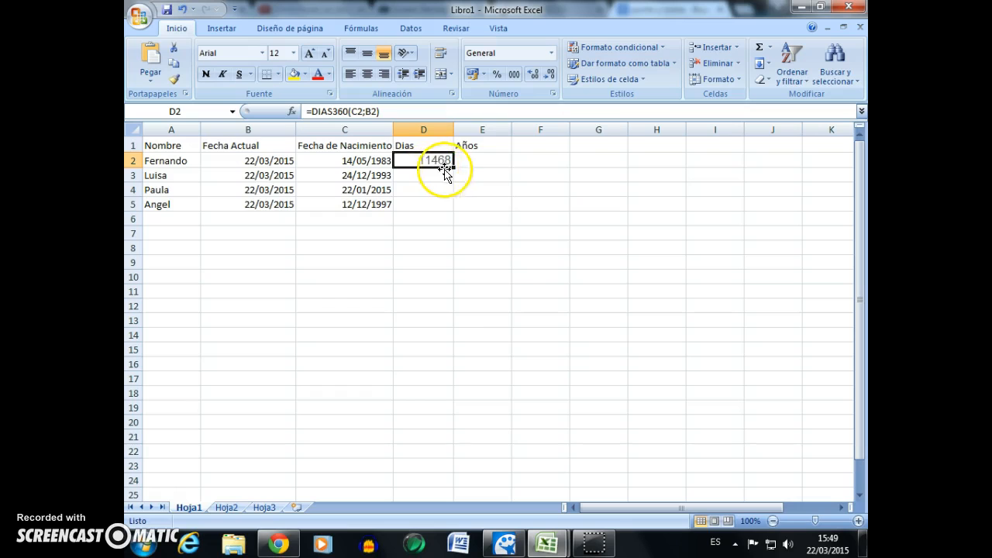
- Copy the DIAS360 formula in D2 down through D5
left_click_drag(453, 166, 449, 208)
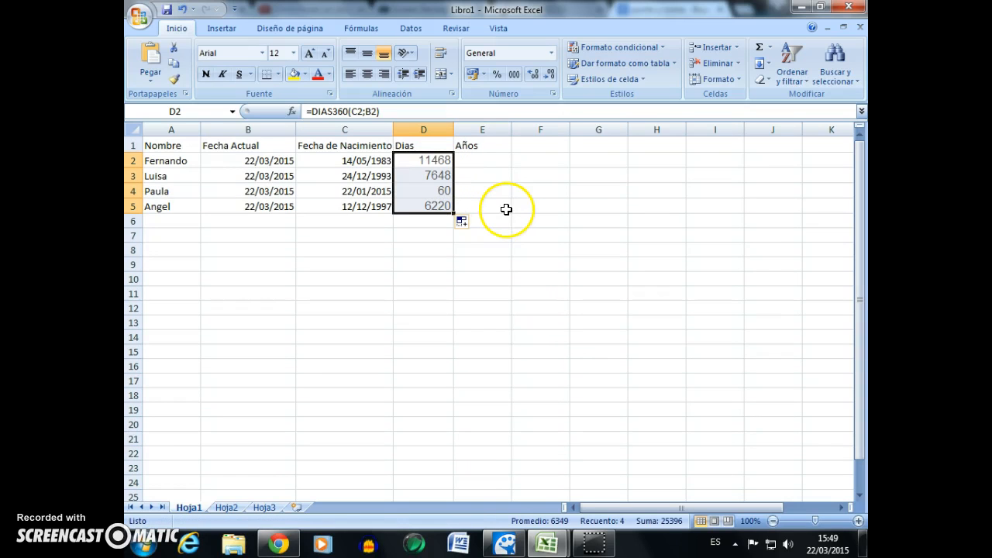
left_click(506, 210)
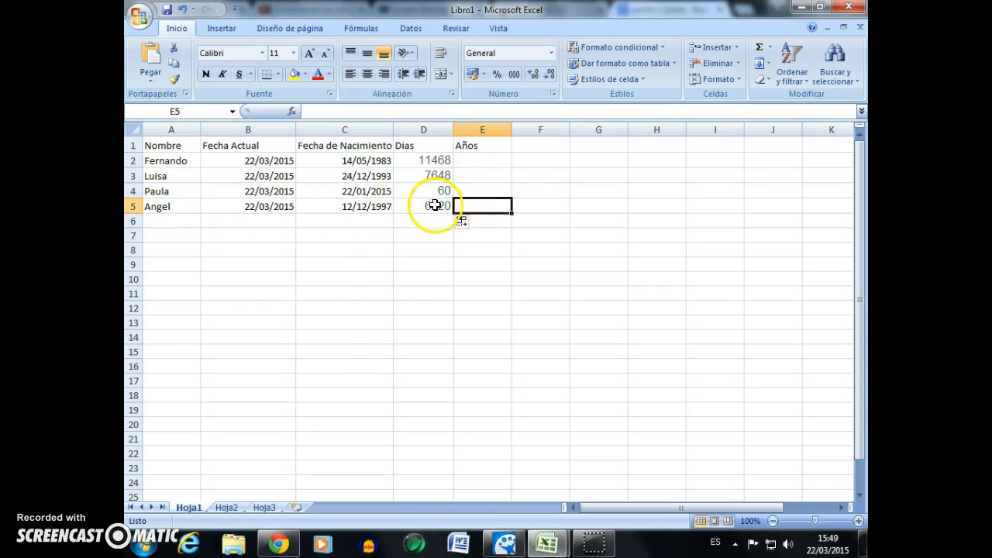
- Calculate the years with =(D2/360) in E2 under Años and copy the formula down to E5
left_click(496, 163)
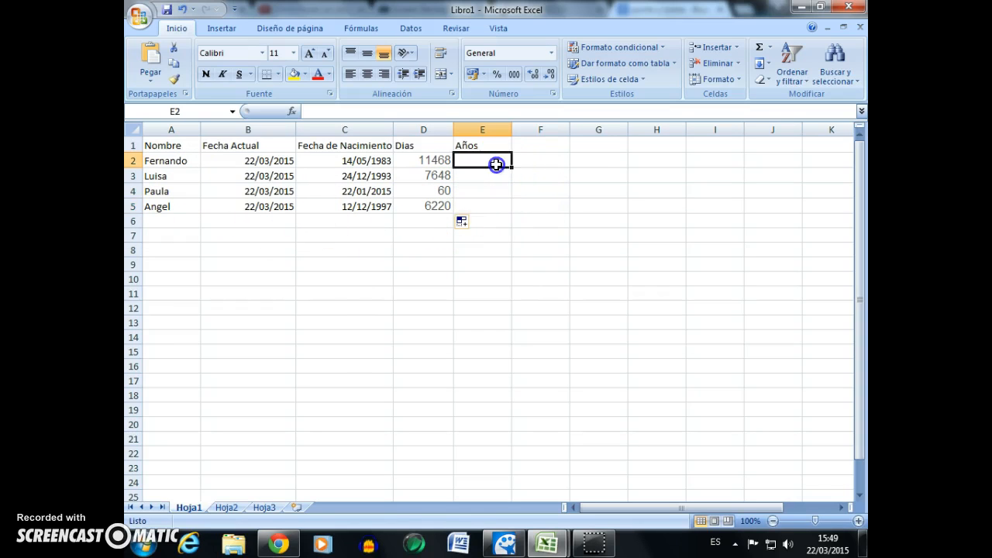
left_click(425, 113)
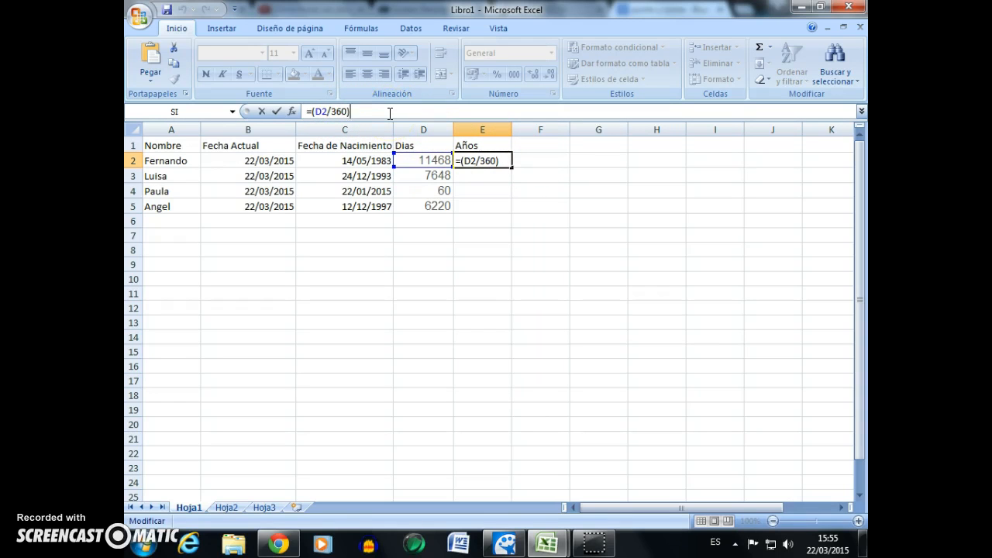
key("Return")
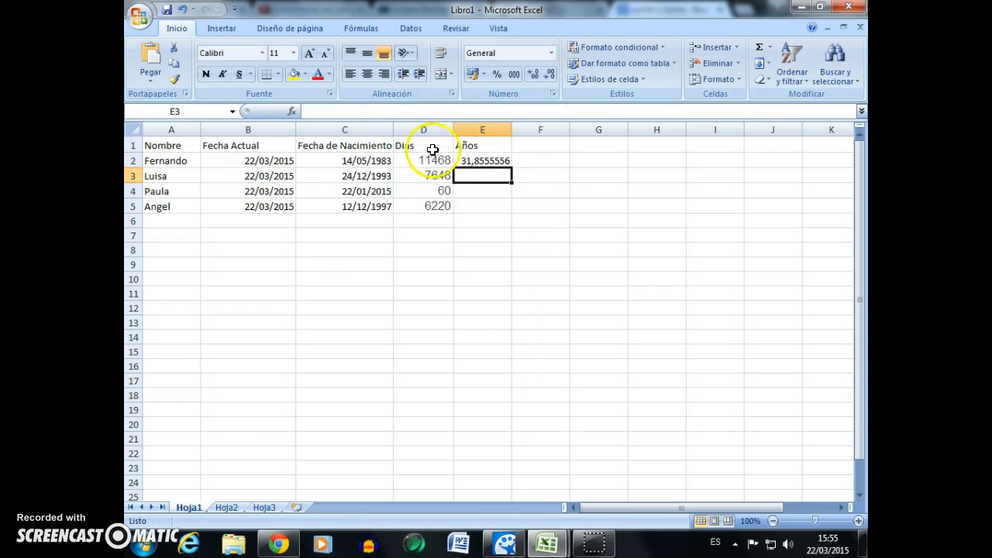
left_click(503, 163)
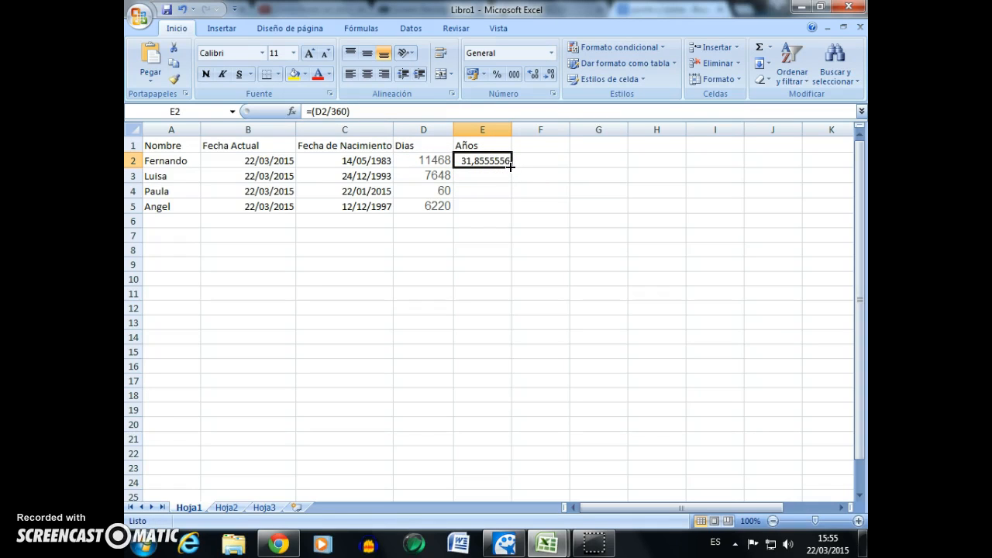
left_click_drag(510, 169, 511, 210)
left_click(594, 193)
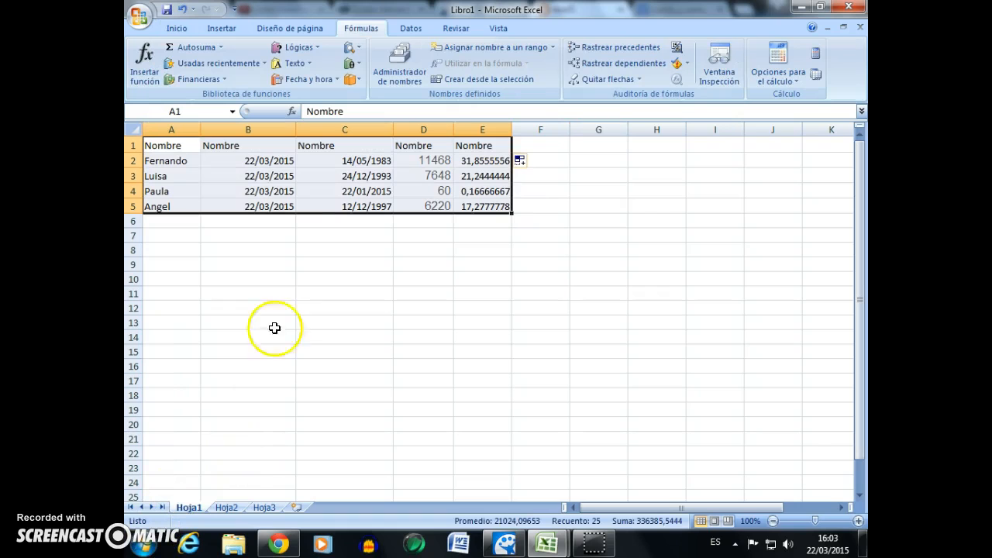
- Apply all borders to the table range A1:E5
left_click(180, 29)
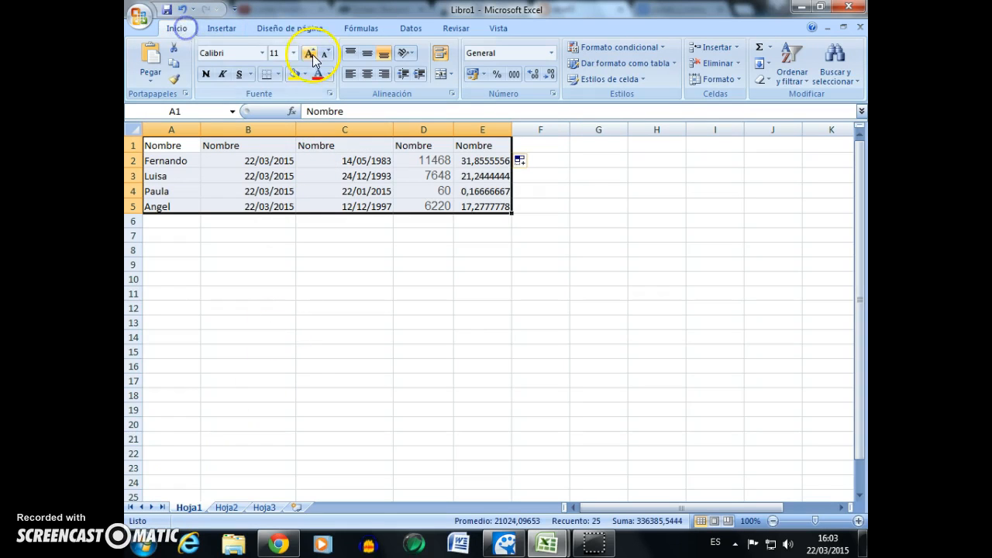
left_click(277, 74)
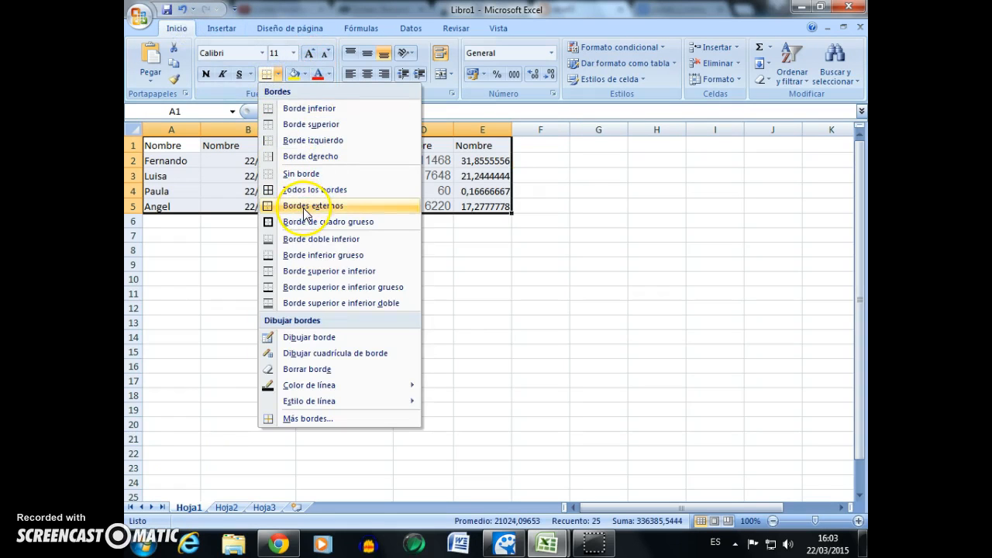
left_click(305, 190)
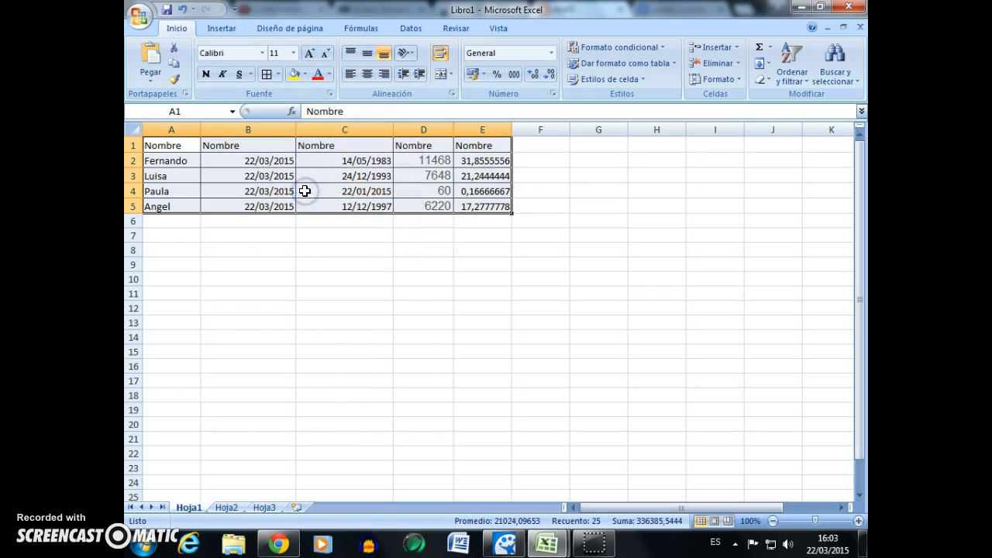
- Format the header cells A1:E1 with black text and a pale blue theme fill
left_click(299, 147)
left_click_drag(195, 147, 478, 146)
left_click(329, 74)
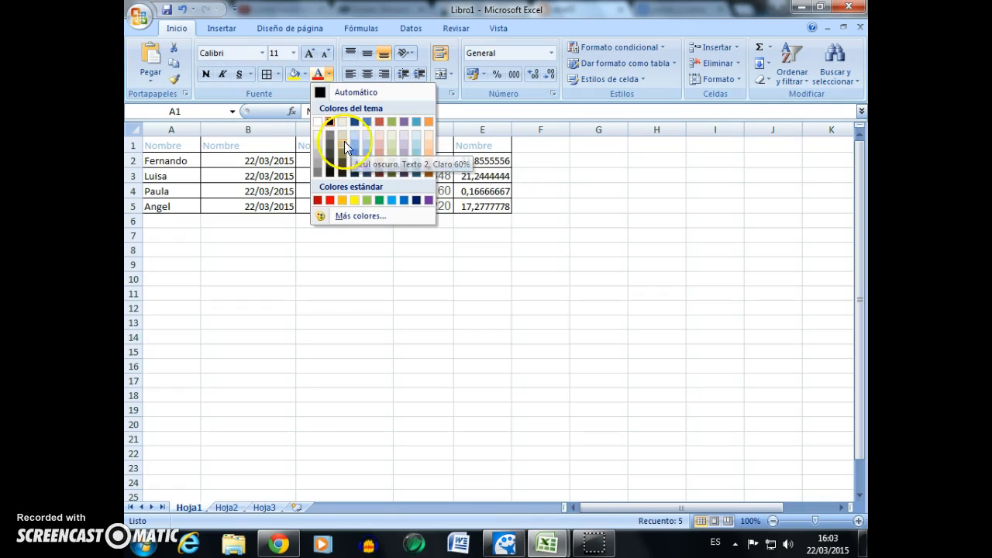
left_click(331, 124)
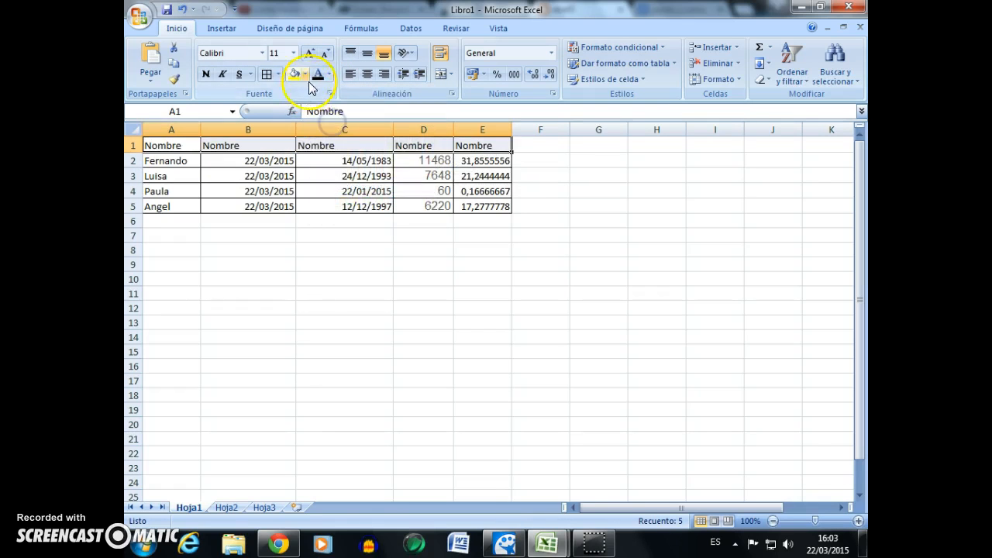
left_click(304, 74)
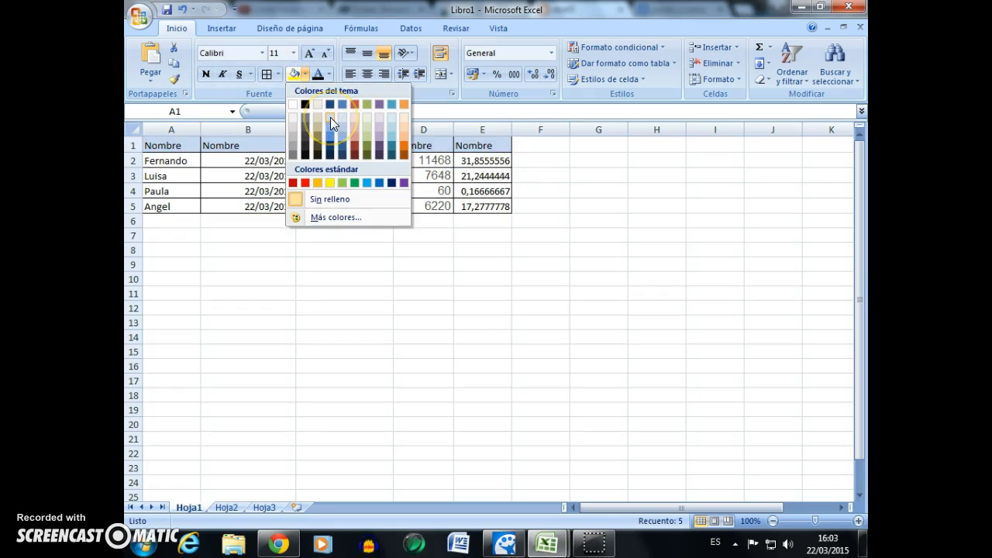
left_click(330, 117)
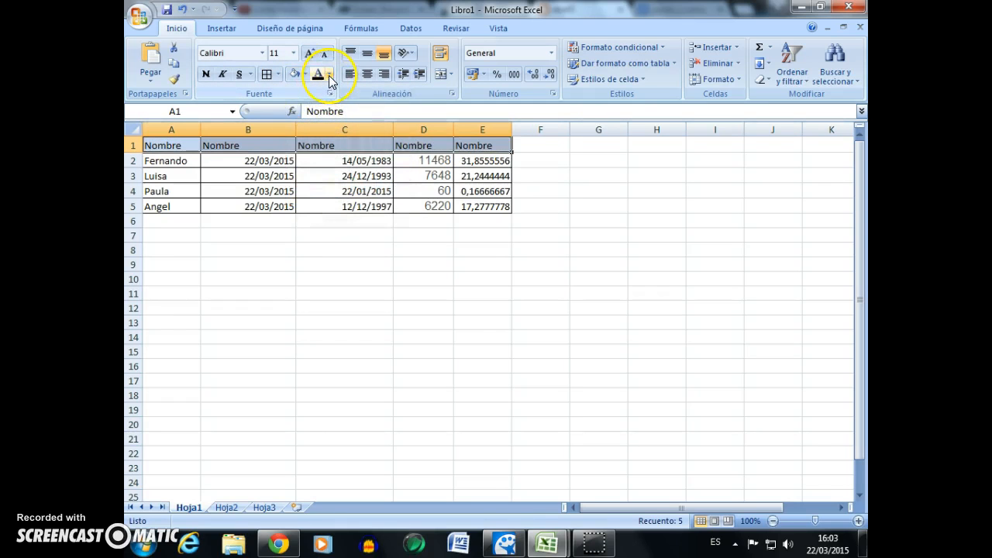
- Fill the data cells A2:E5 with the standard light blue color
left_click_drag(165, 161, 498, 208)
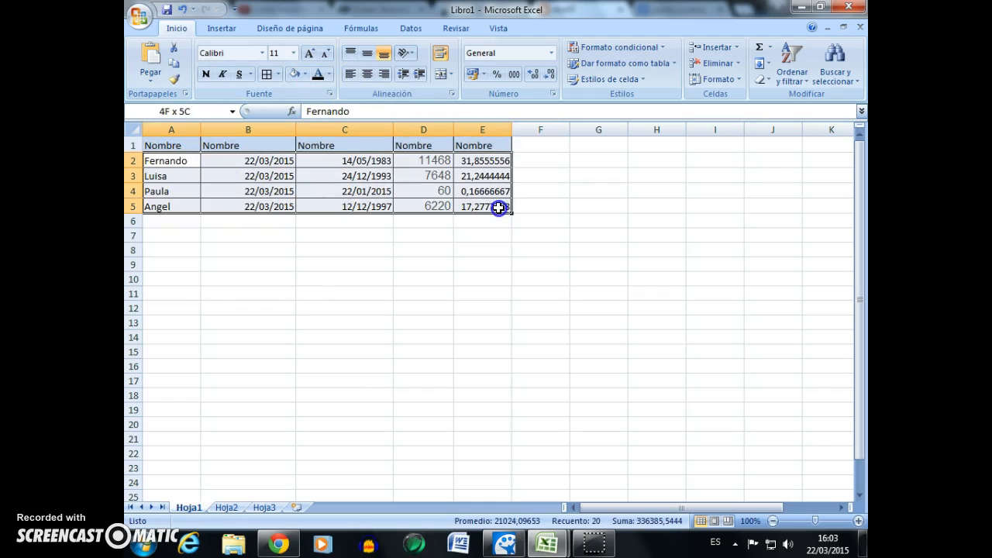
left_click(305, 76)
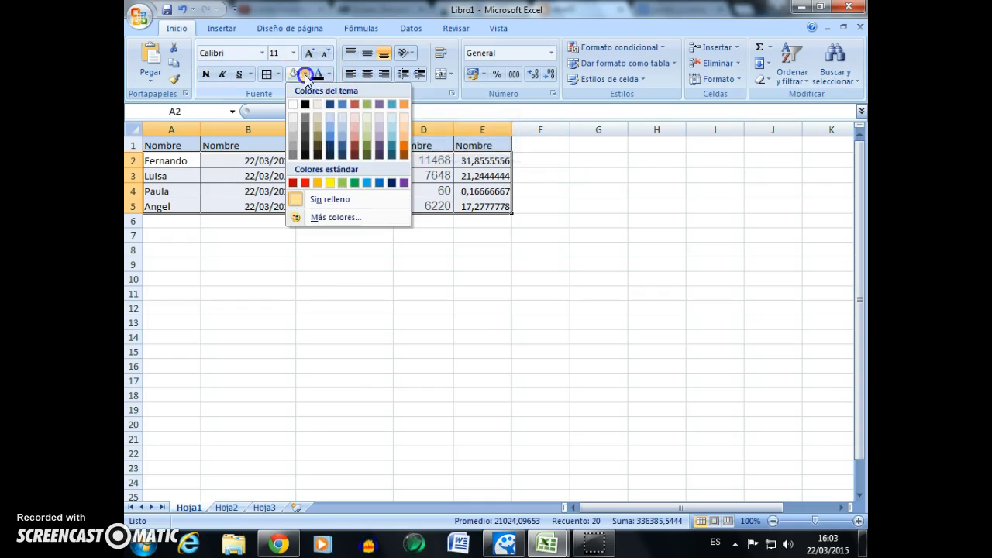
left_click(368, 183)
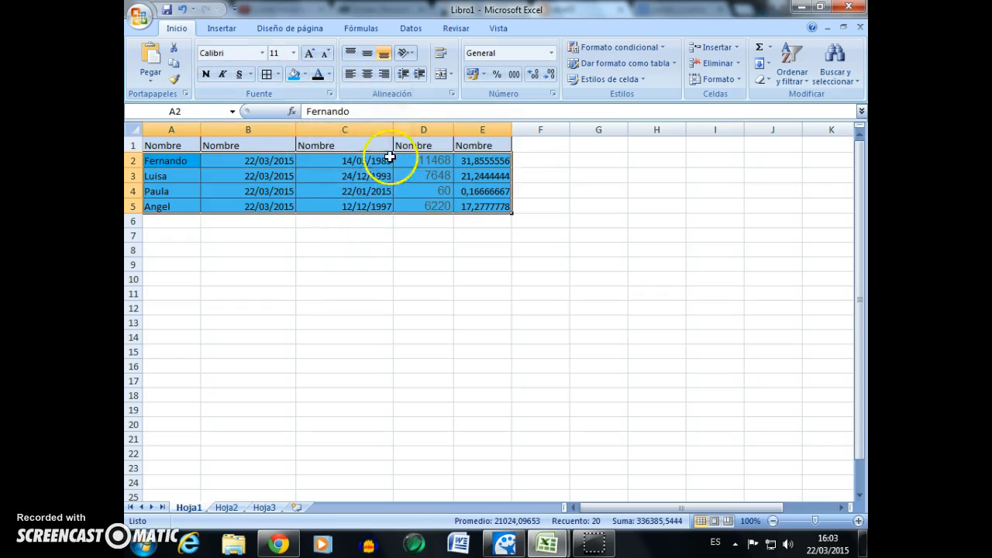
- Retitle the headers in D1 and E1 as Dias and Años
left_click(437, 146)
left_click(486, 146)
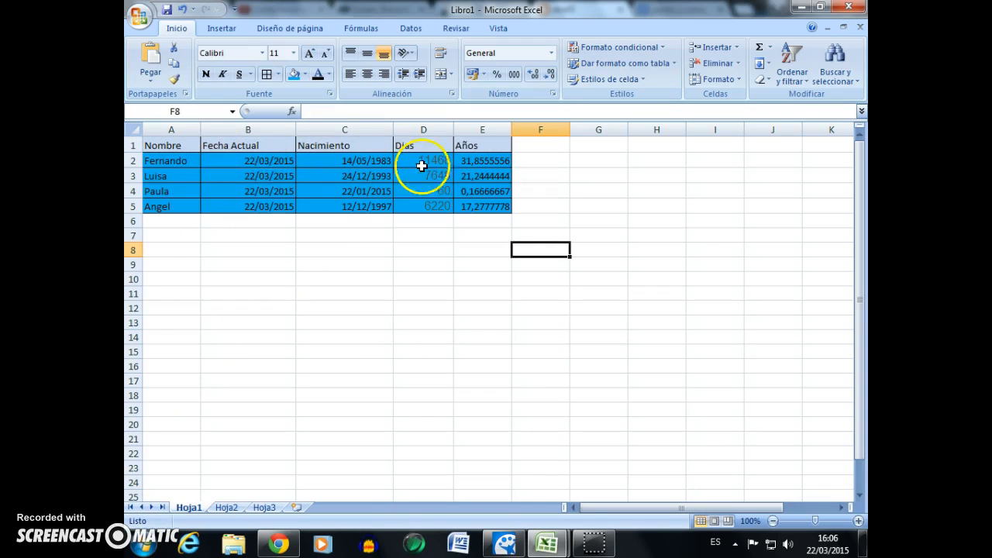
- Switch to Chrome and review exercise 2 on the Blackboard exam page, with its quarterly data table and charts
left_click(281, 545)
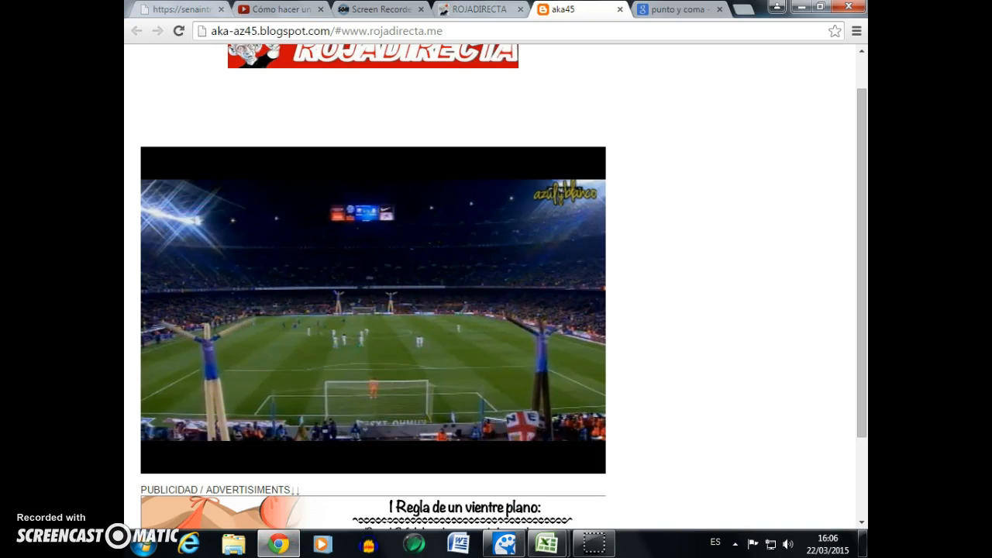
left_click(475, 10)
left_click(380, 10)
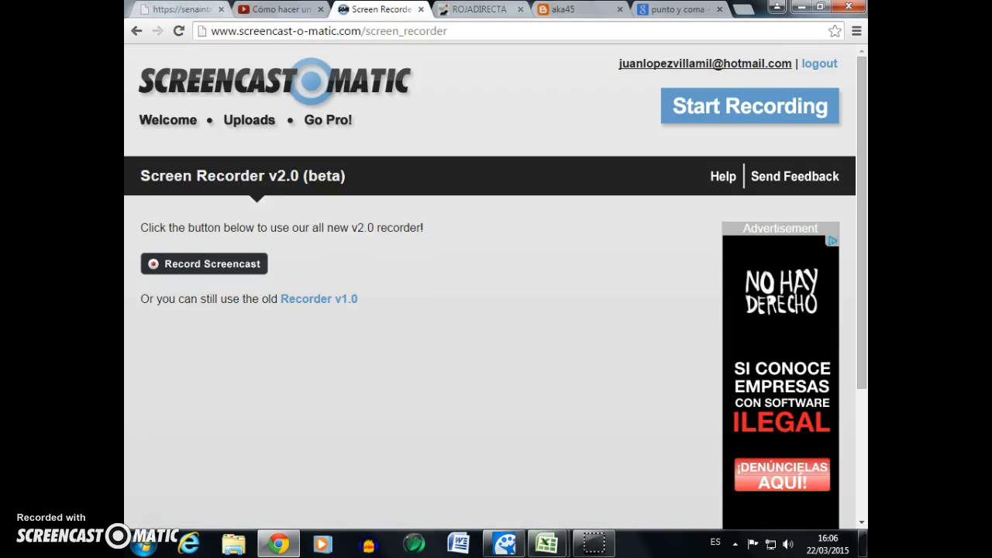
left_click(186, 9)
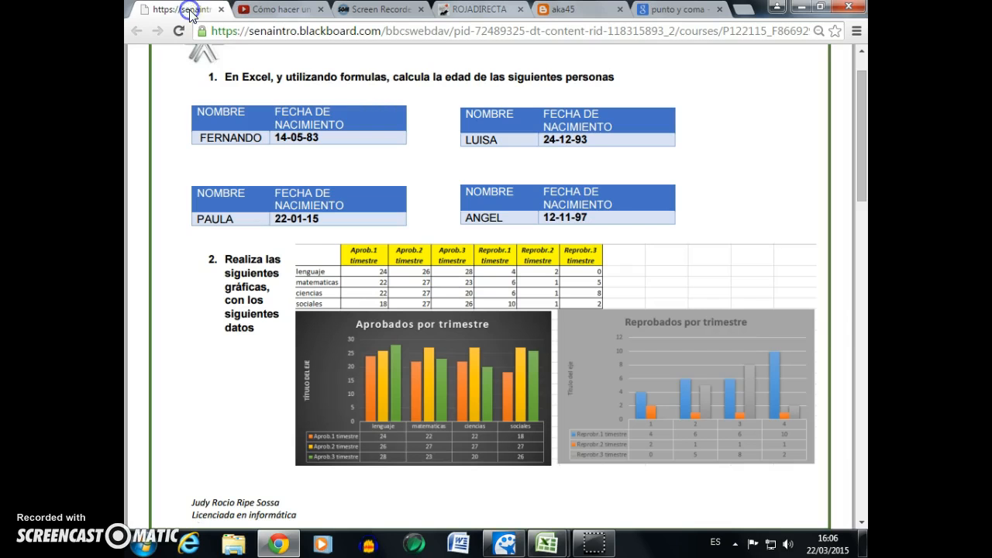
scroll(852, 166, "down", 2)
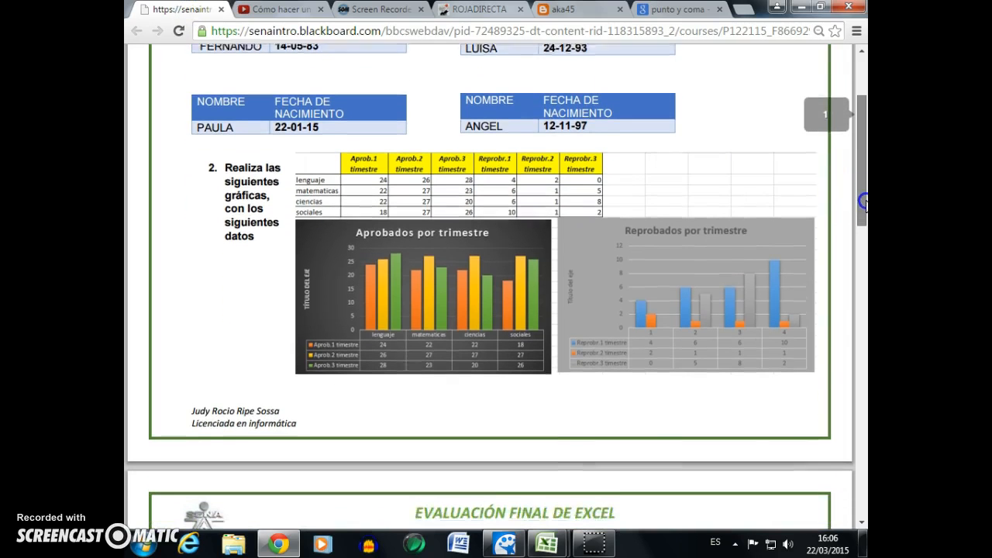
- Switch back to Excel and fill the quarter header cells B1:G1 on Hoja2 with standard yellow
left_click(796, 7)
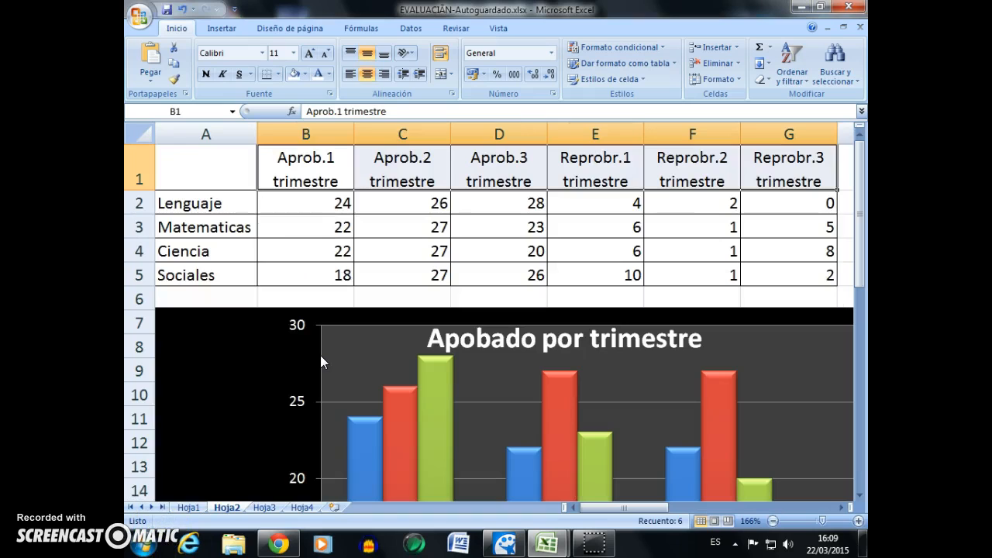
left_click(309, 345)
left_click(310, 293)
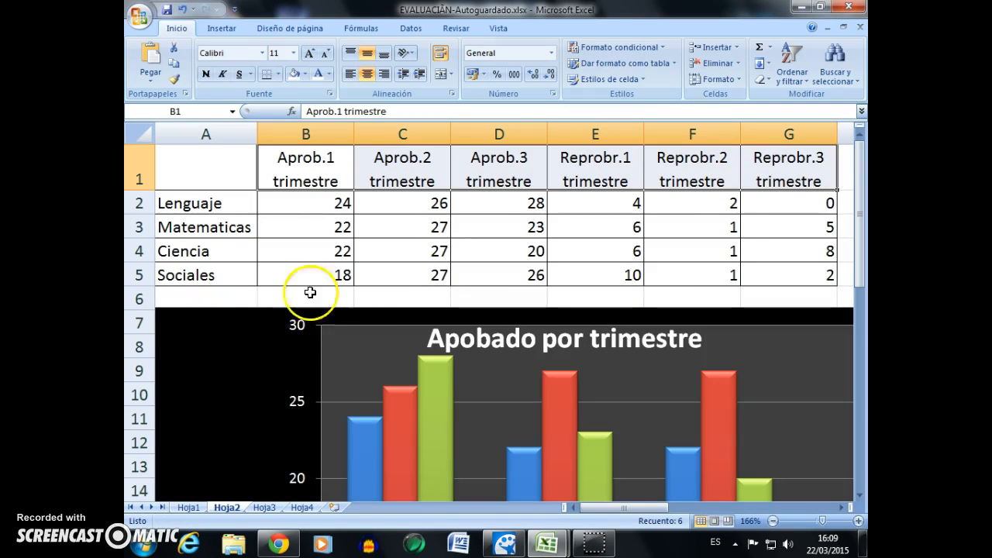
left_click(306, 72)
left_click(307, 73)
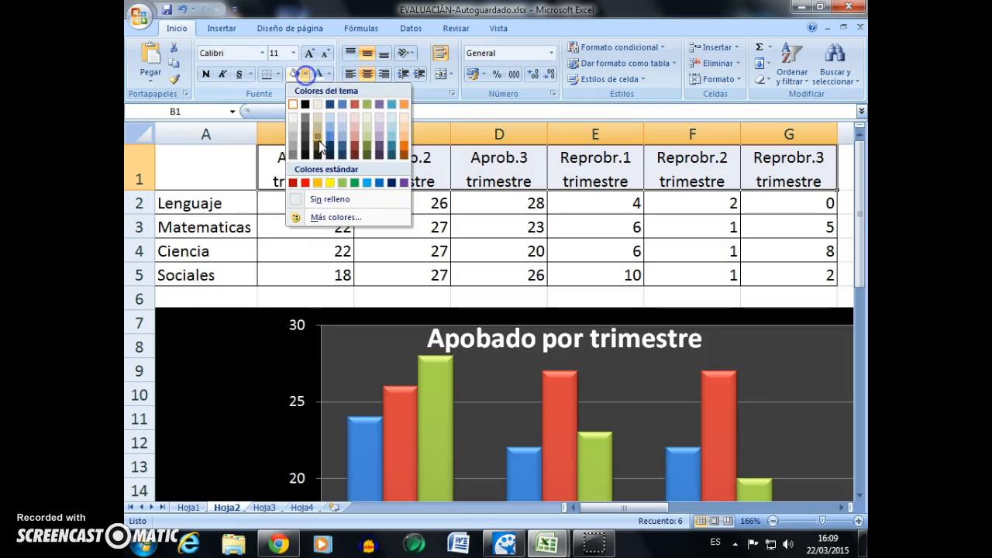
left_click(329, 183)
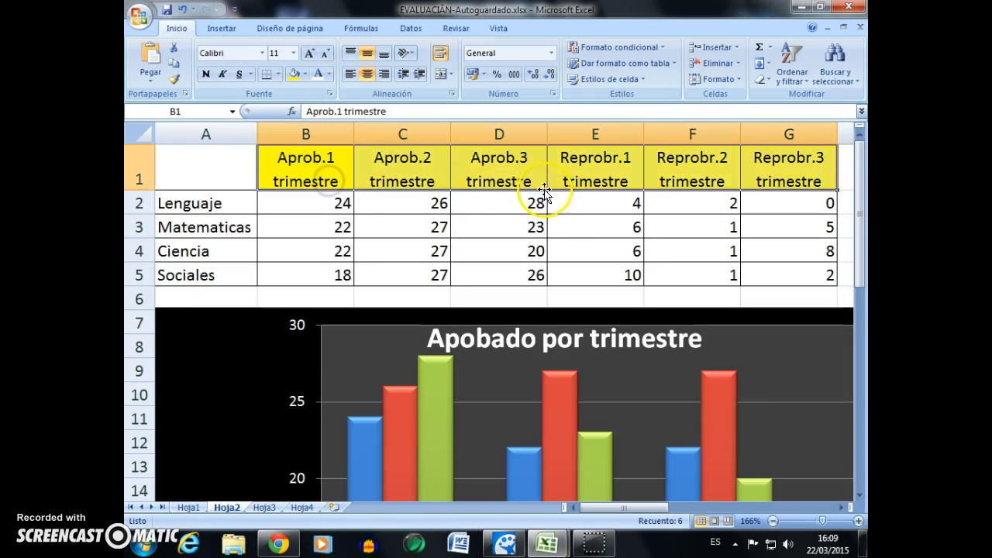
- Fill the subject name cells A2:A5 with the standard light green color
left_click_drag(194, 200, 242, 274)
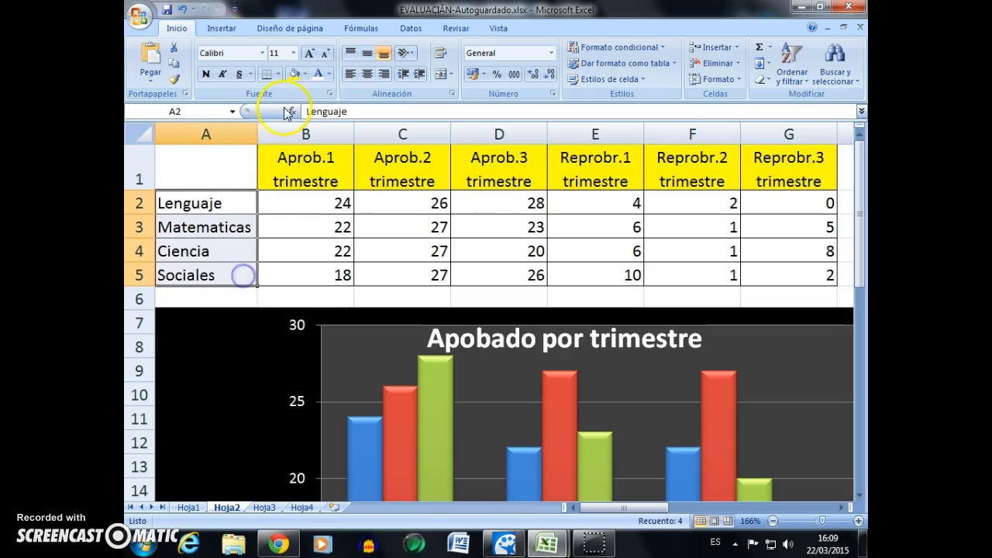
left_click(304, 74)
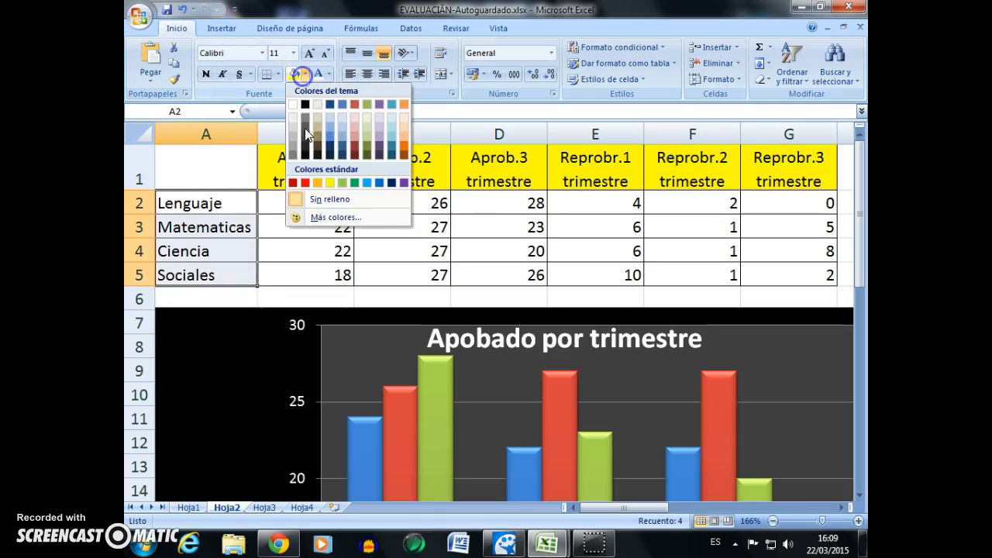
left_click(344, 185)
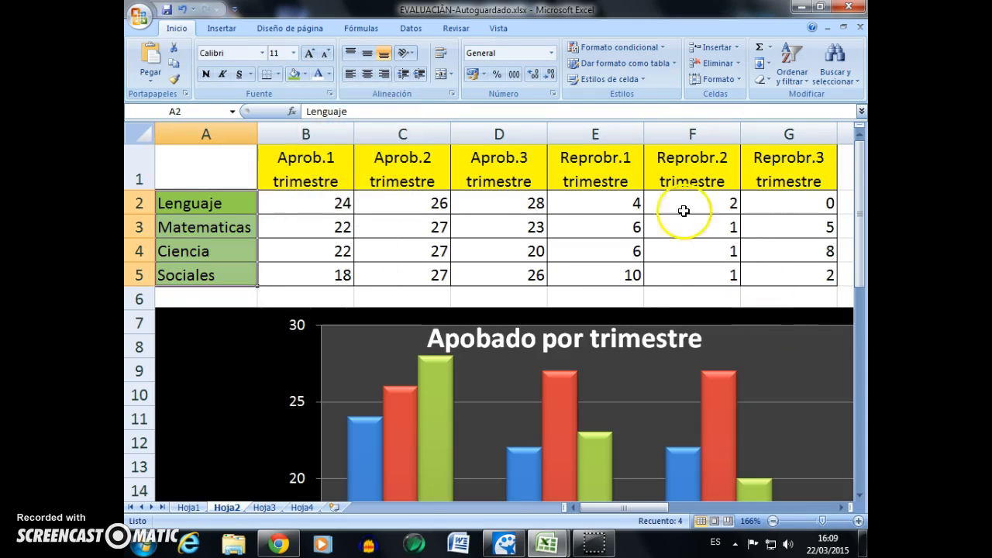
left_click_drag(858, 206, 859, 222)
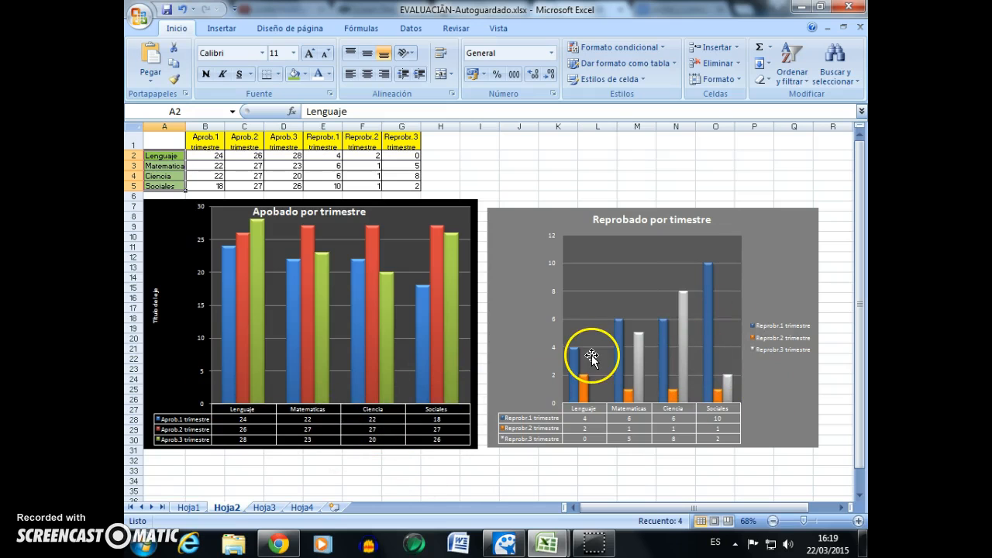
- In the Libro1 workbook, insert a 2-D clustered column chart from A1:E5 and move it down, clear of the table
mouse_move(546, 542)
left_click(625, 462)
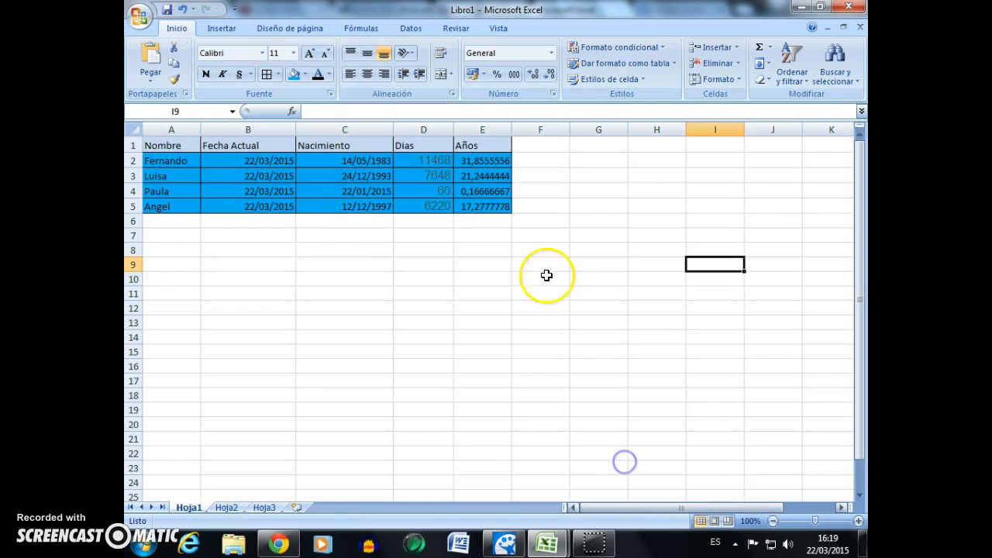
left_click_drag(157, 145, 491, 210)
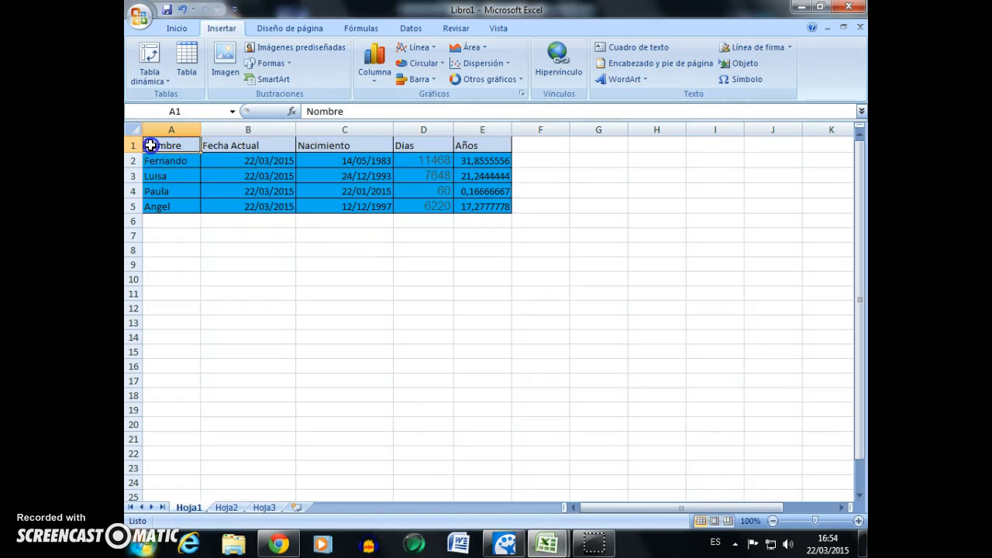
left_click_drag(150, 146, 480, 208)
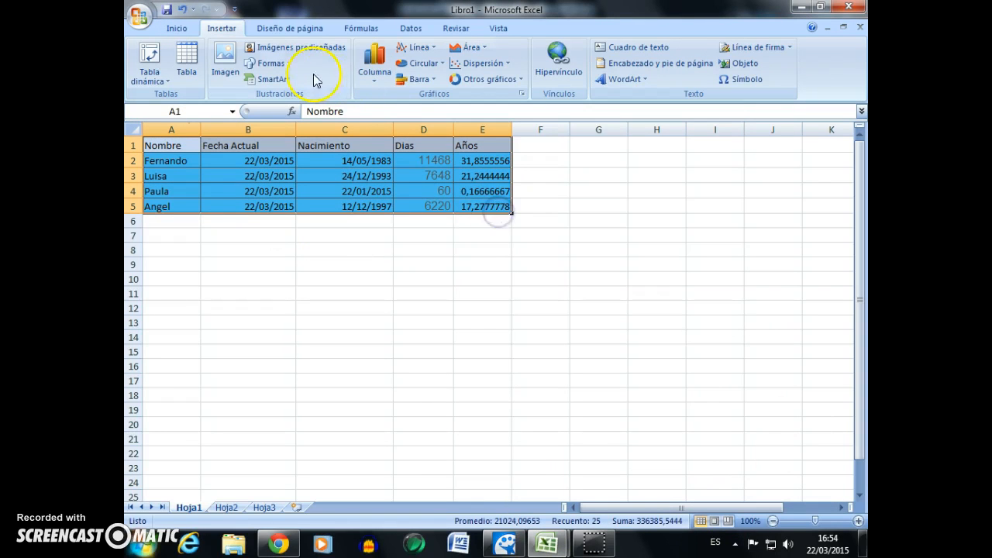
left_click(361, 69)
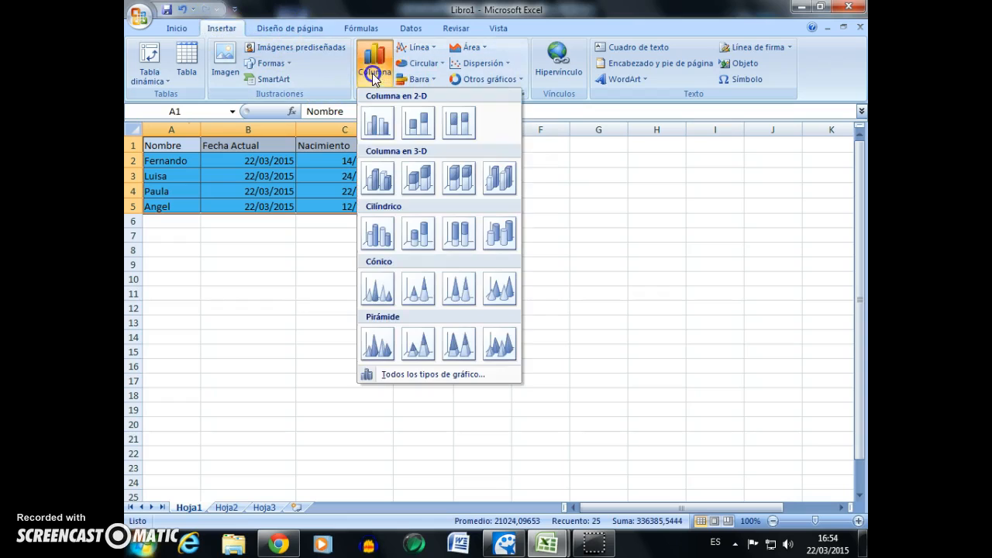
left_click(381, 124)
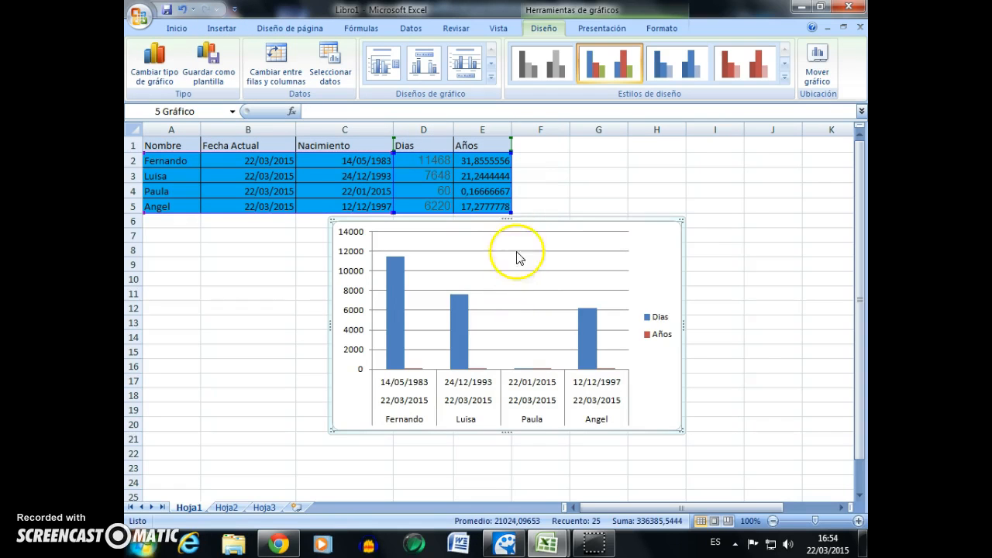
left_click_drag(523, 221, 525, 259)
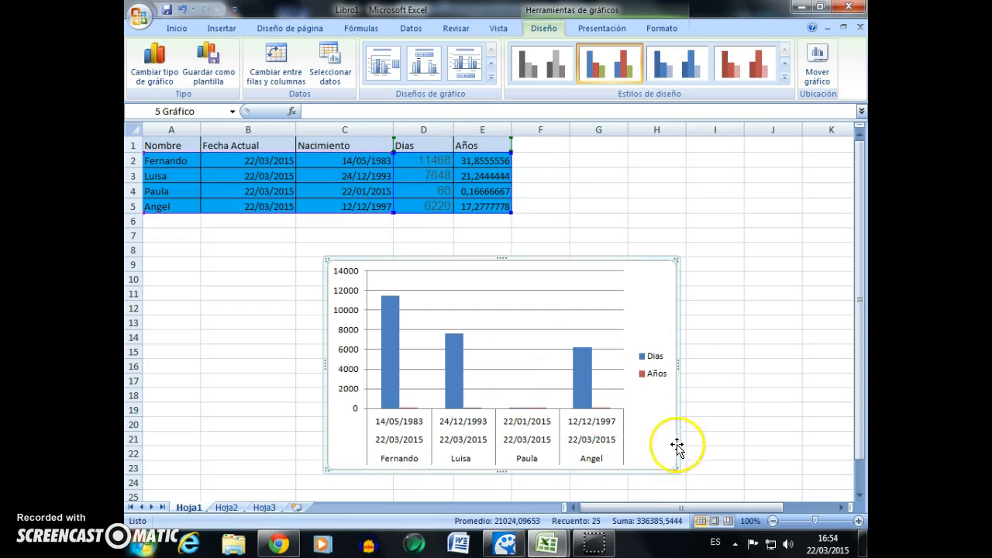
- Fill the chart area with the preset orange, white and crimson gradient
right_click(653, 401)
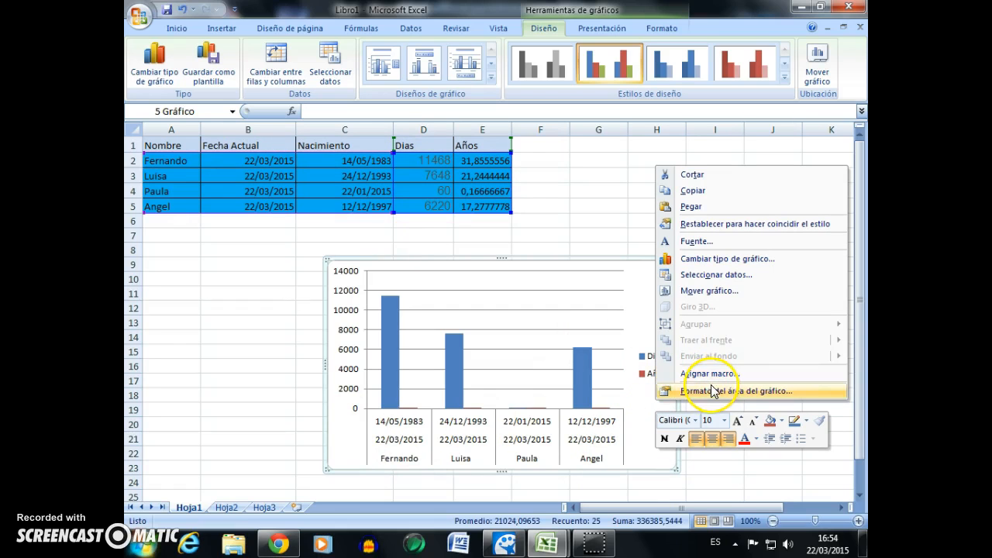
left_click(714, 391)
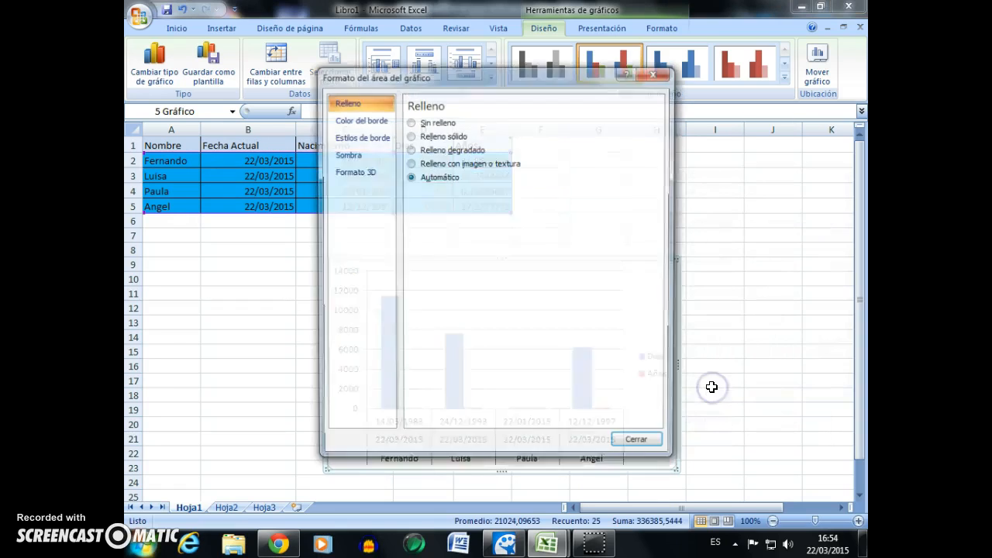
left_click(411, 149)
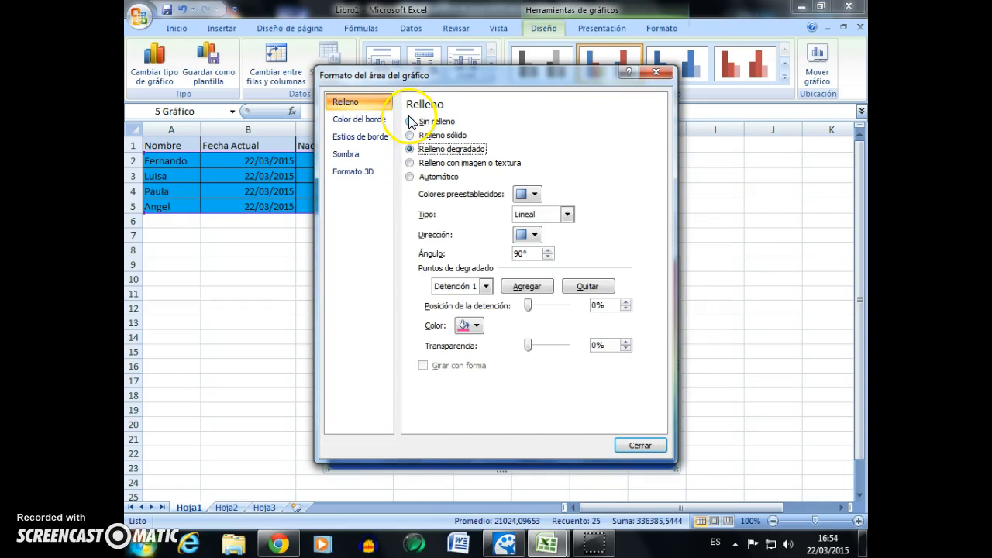
left_click(534, 194)
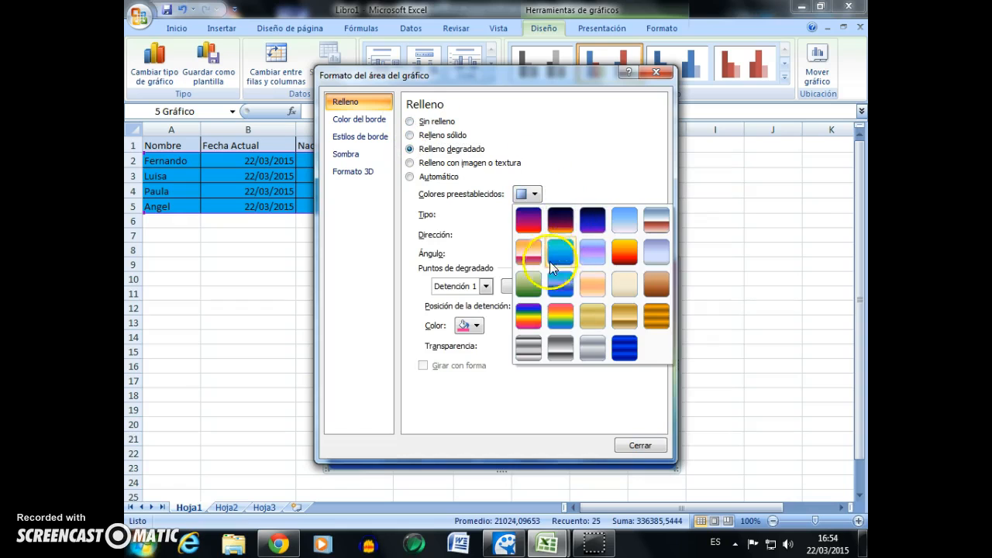
left_click(531, 261)
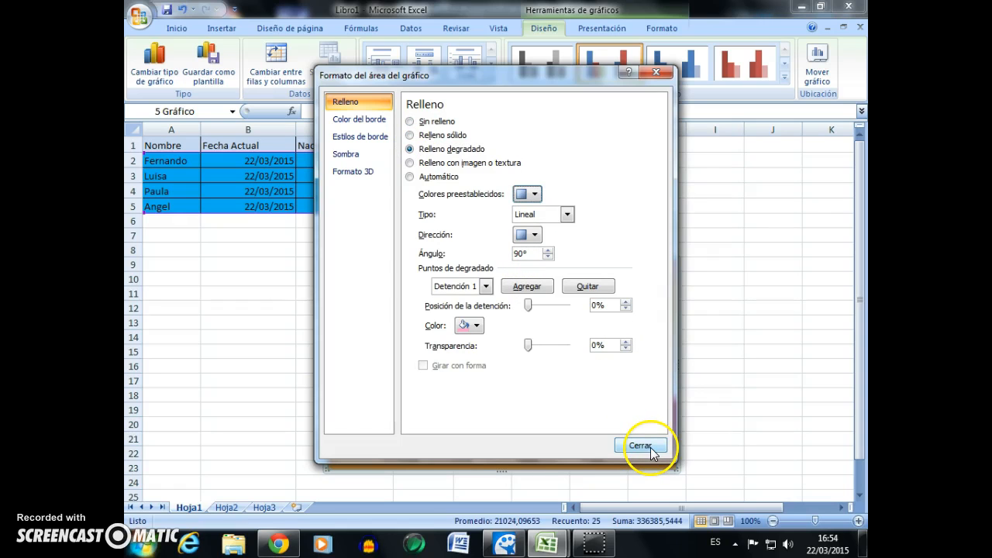
- Set the chart area's border color to a gradient line
left_click(360, 136)
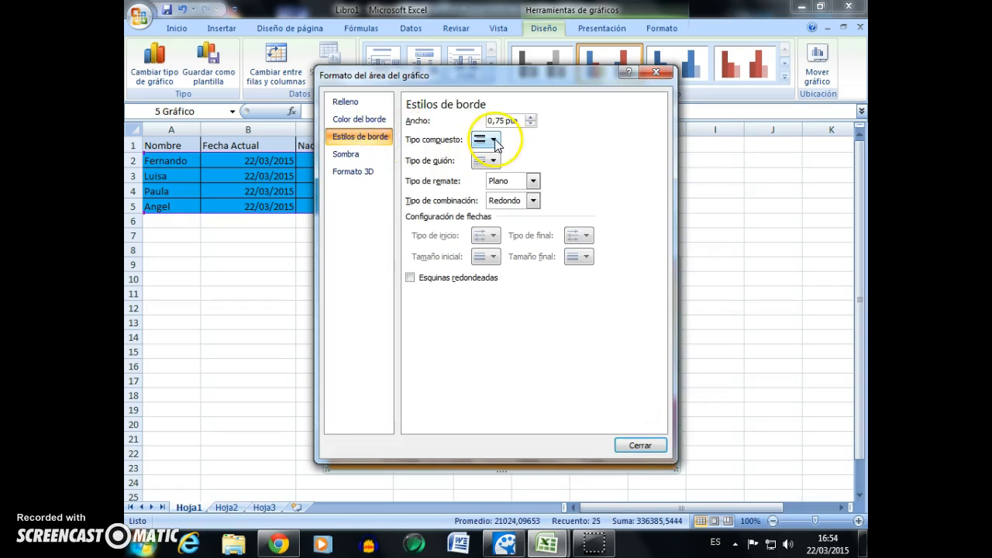
left_click(359, 119)
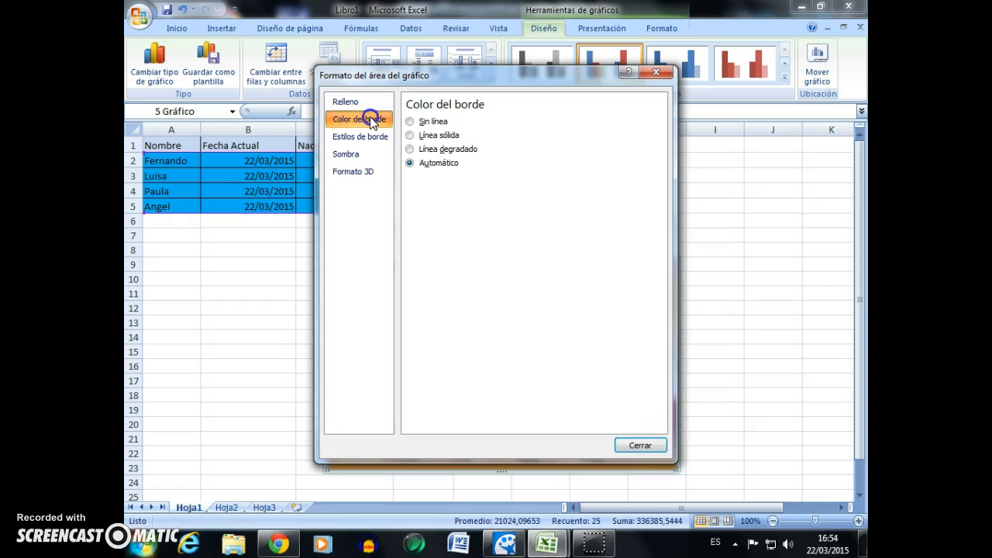
left_click(410, 148)
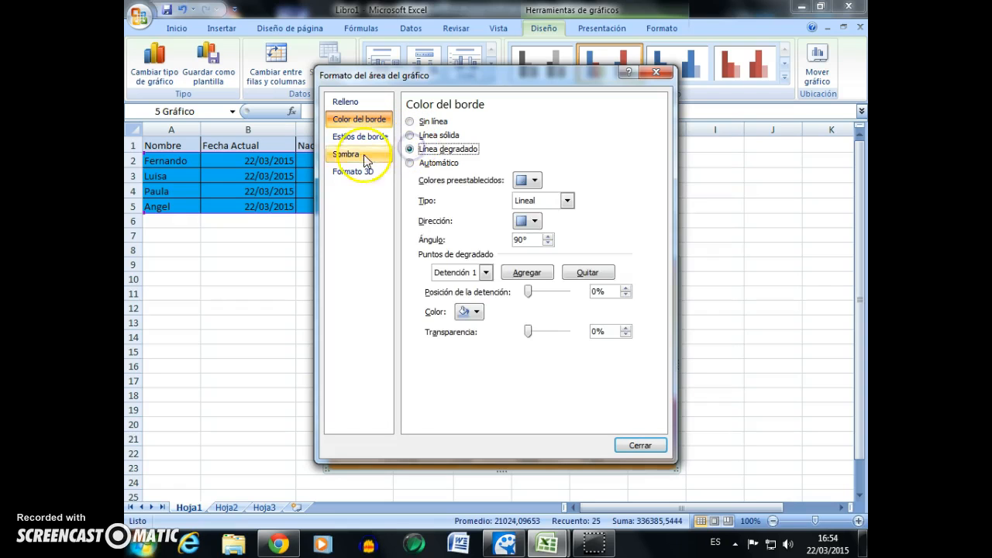
- Give the chart area an exterior shadow preset with a 315° angle, and increase the shadow's transparency and blur slightly
left_click(348, 154)
left_click(491, 127)
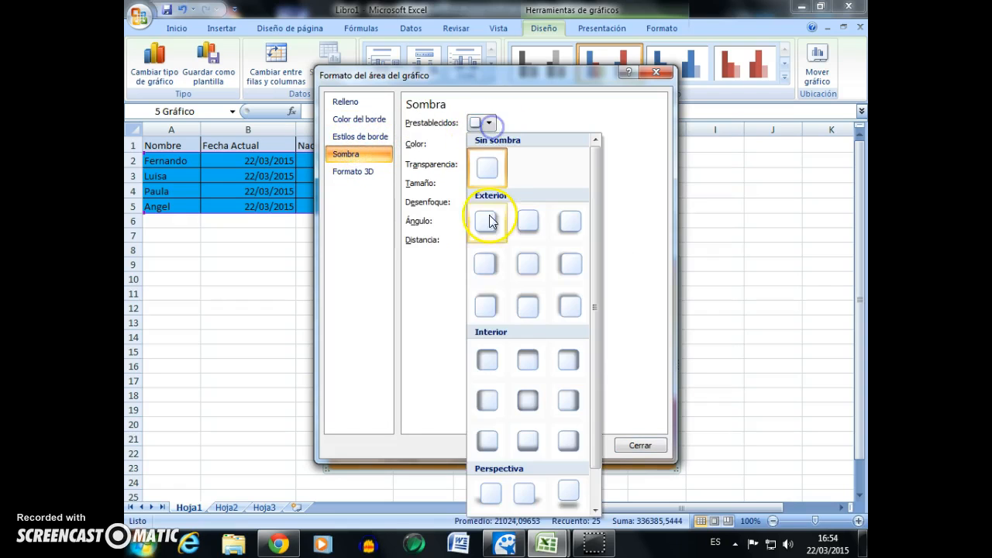
left_click(483, 310)
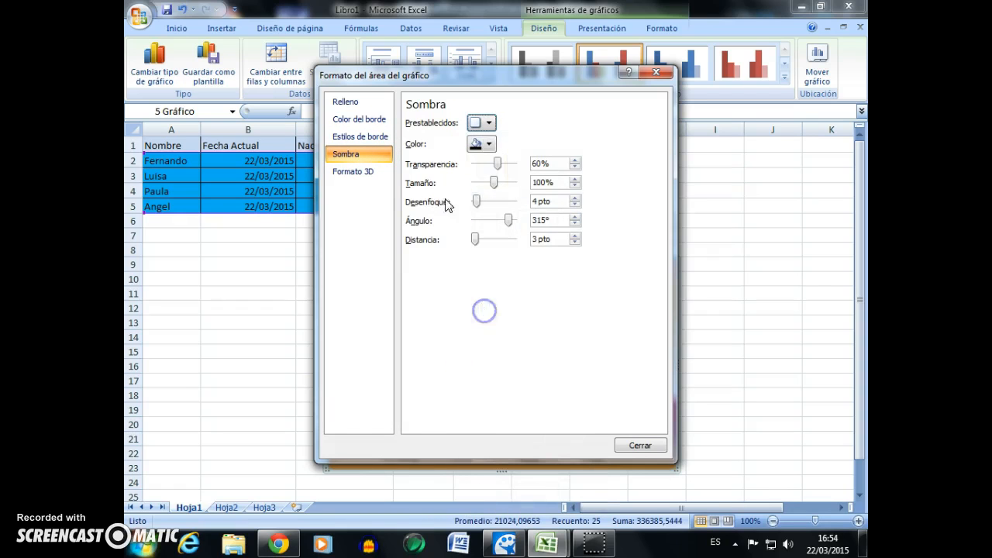
left_click_drag(500, 166, 506, 168)
left_click_drag(476, 201, 480, 200)
left_click(641, 455)
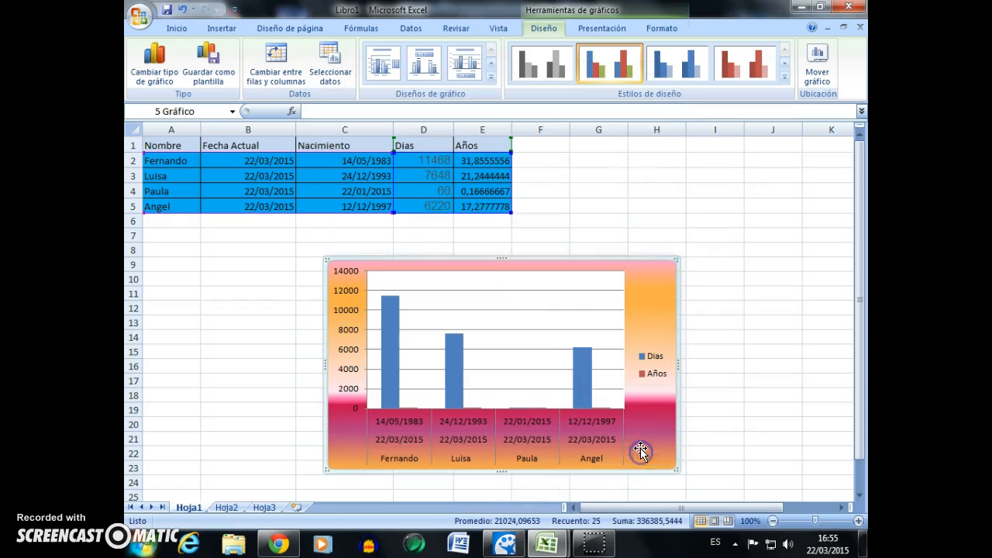
left_click(560, 247)
- Review the finished charts in Libro1 and the evaluation workbook, then switch to Chrome and view exercise 3 on the Blackboard exam page
left_click_drag(857, 249, 857, 277)
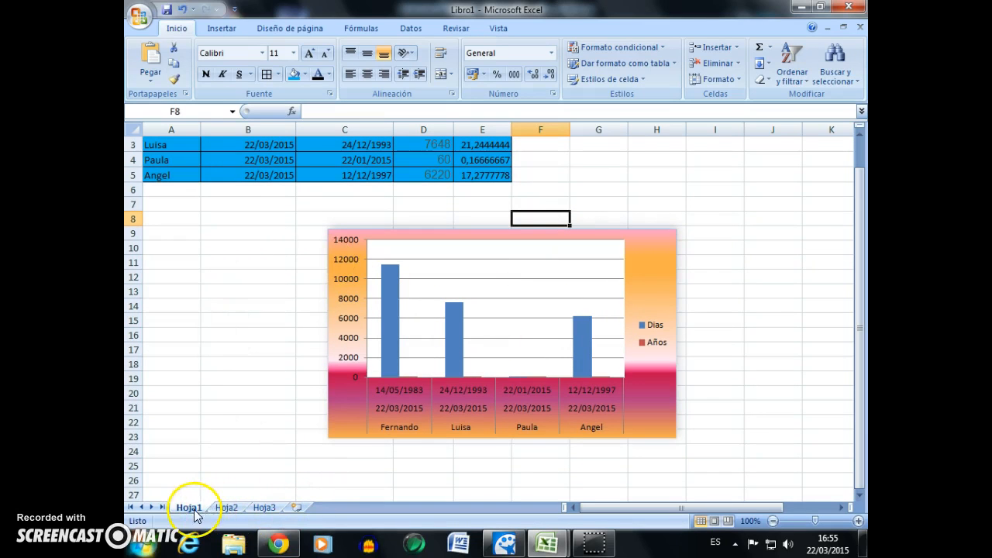
mouse_move(546, 544)
left_click(470, 480)
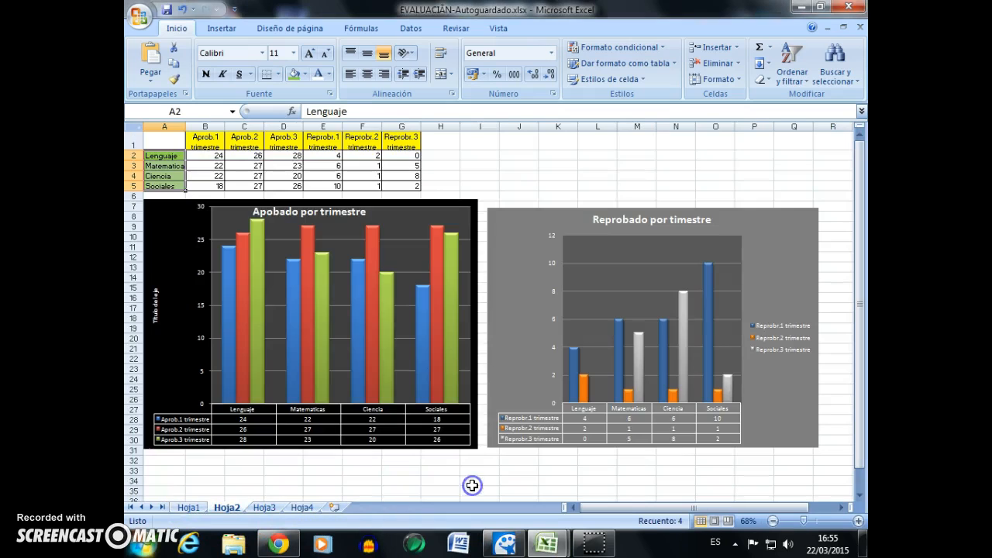
left_click(279, 545)
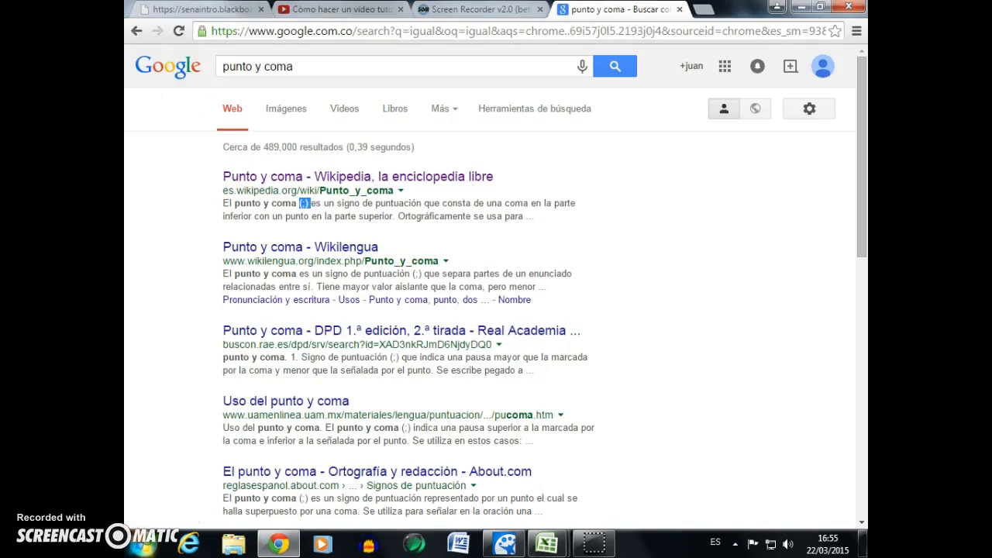
left_click(247, 8)
left_click_drag(862, 208, 862, 341)
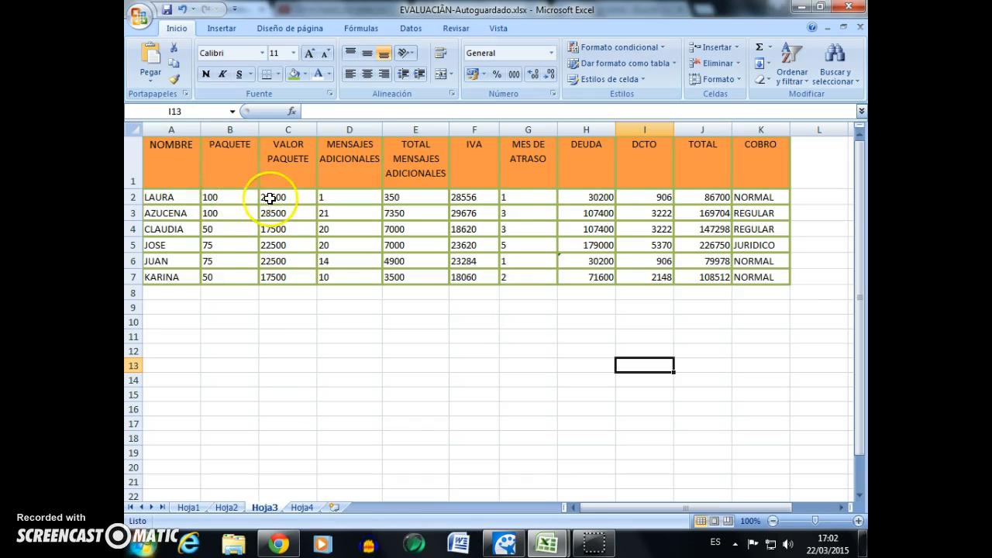
- Inspect the VALOR PAQUETE formula in C2 on Hoja3 and compare it with the exercise 3 rules in Chrome
left_click(281, 199)
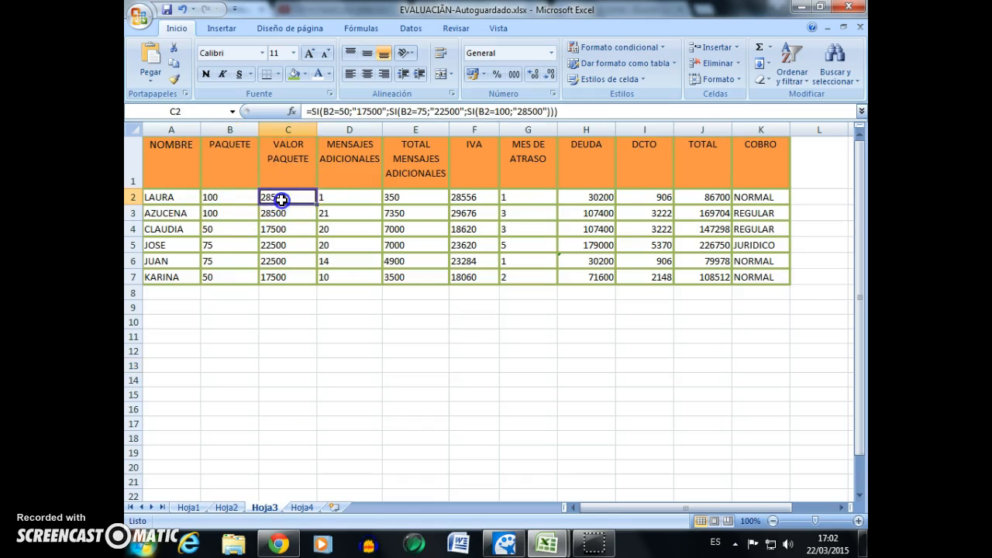
left_click(279, 544)
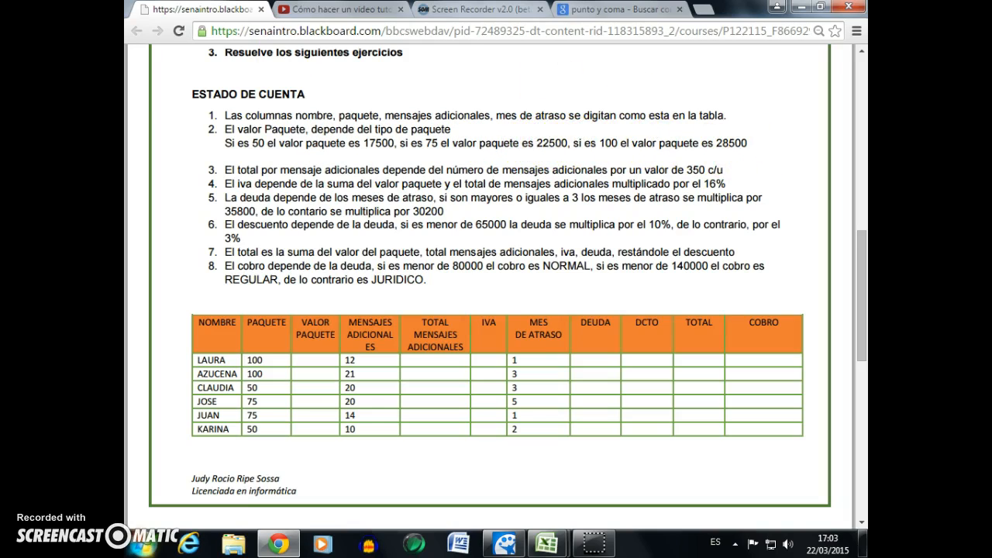
left_click(279, 542)
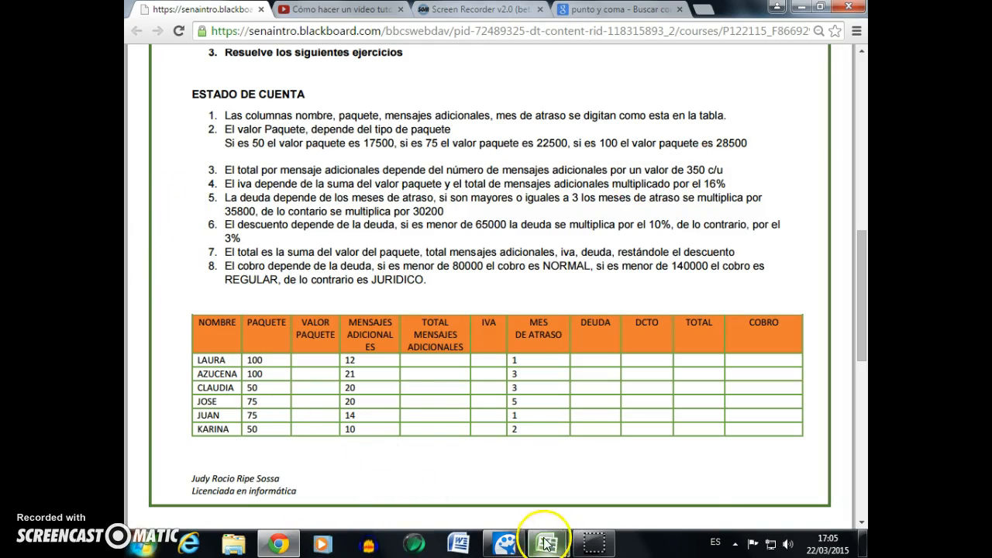
- Switch back to Excel and inspect the TOTAL MENSAJES ADICIONALES formulas in E2 and E3 on Hoja3
mouse_move(547, 542)
left_click(492, 442)
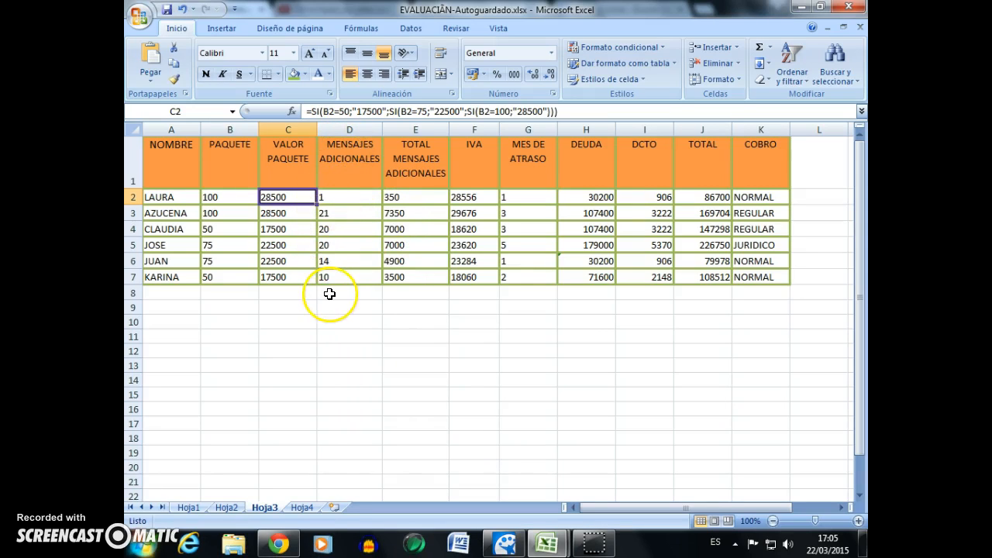
left_click(398, 196)
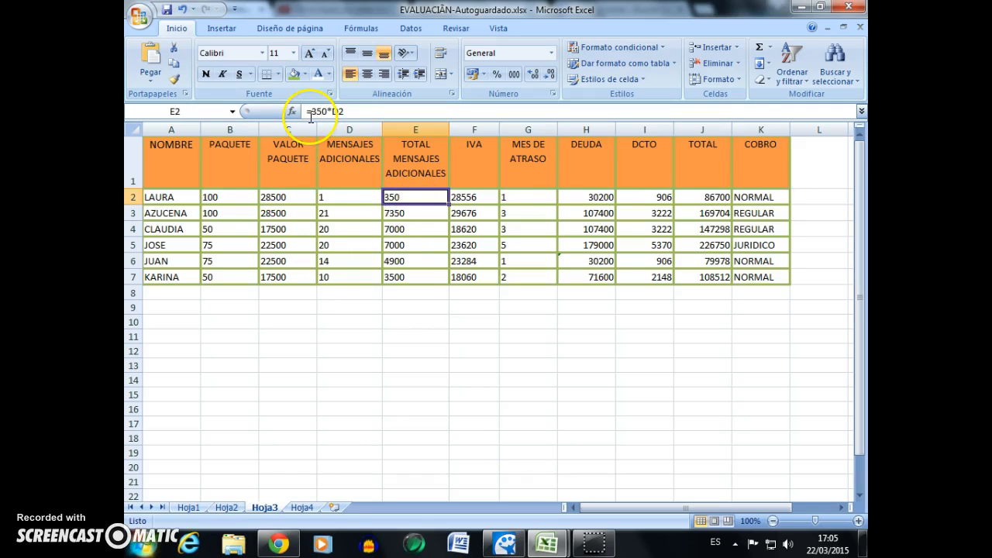
left_click(416, 215)
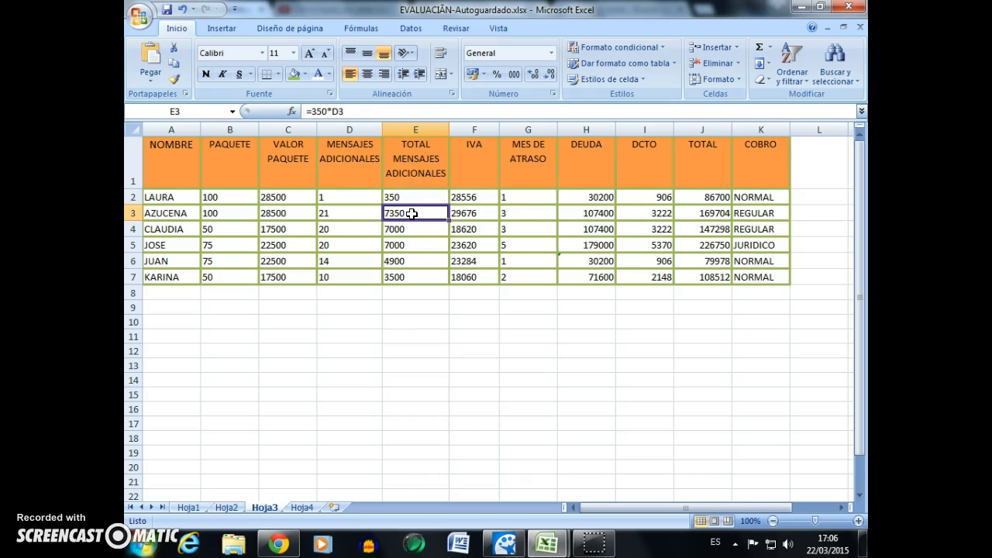
- Compare the MENSAJES ADICIONALES value in D2 with the TOTAL MENSAJES ADICIONALES formula in E2 on Hoja3
left_click(405, 201)
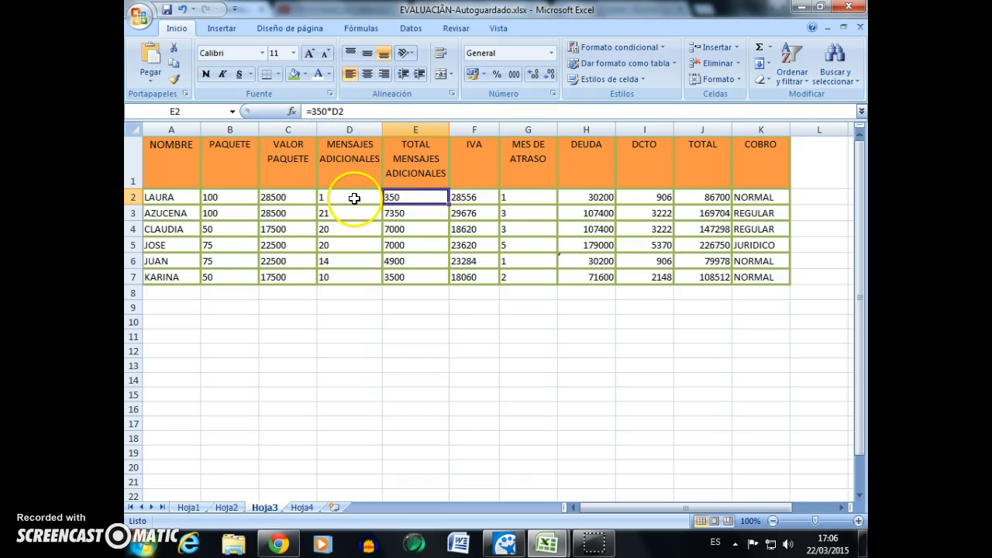
left_click(354, 199)
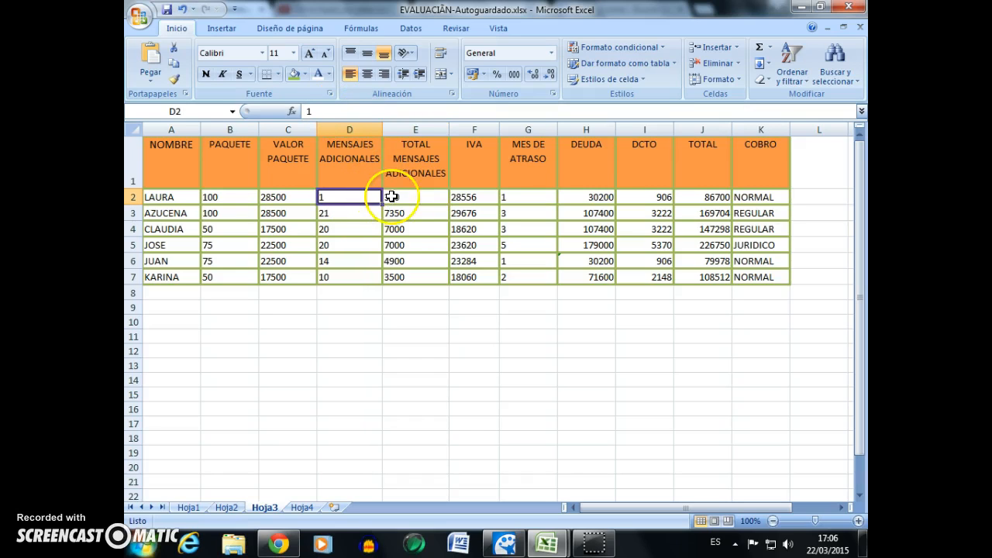
left_click(391, 198)
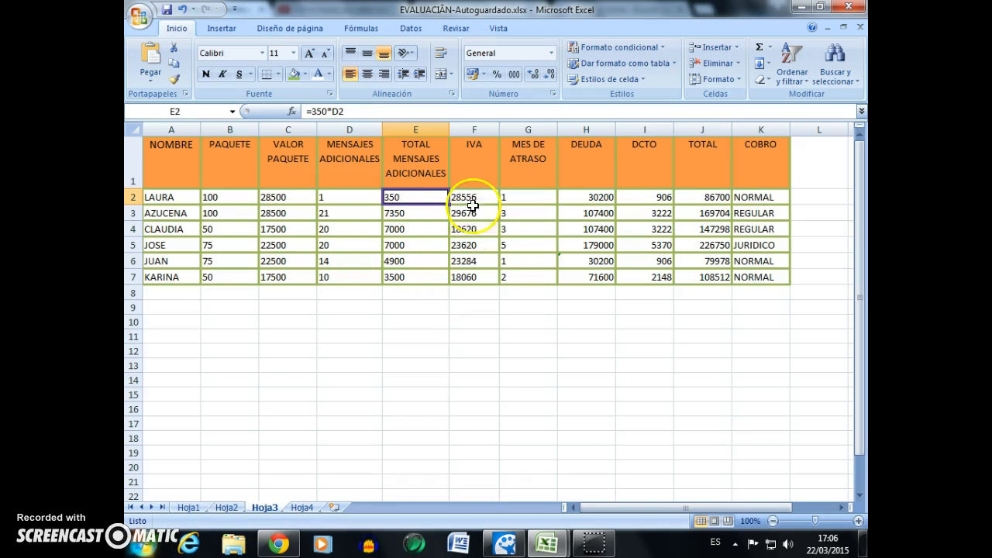
- Check the IVA rule on the exam page in Chrome, then return to Excel and inspect the formulas in F2 and C2 on Hoja3
left_click(278, 545)
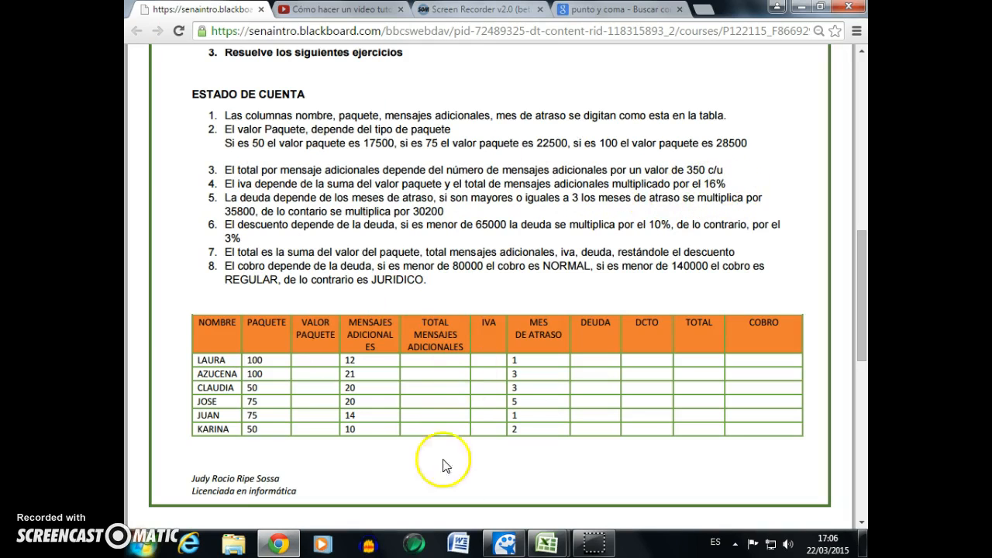
mouse_move(548, 542)
left_click(493, 451)
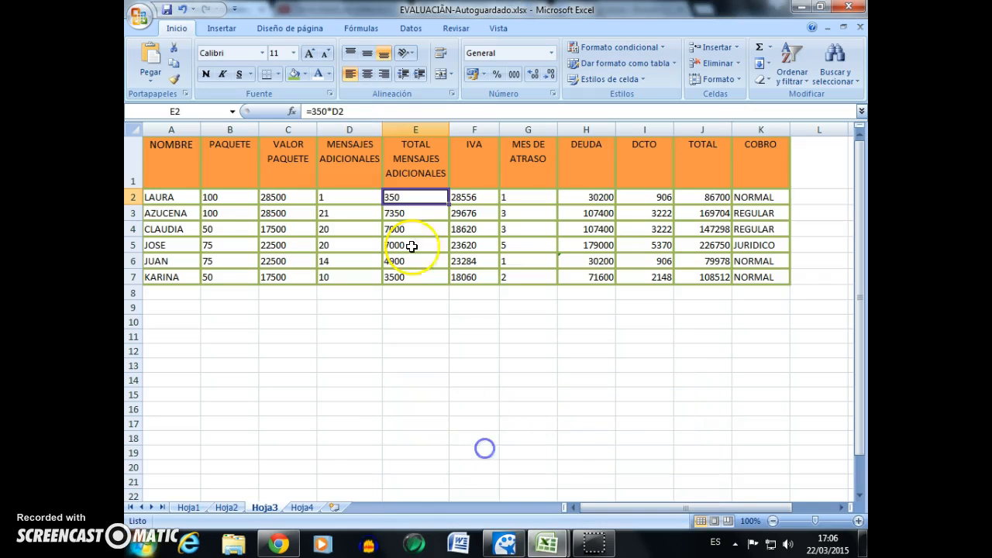
left_click(463, 200)
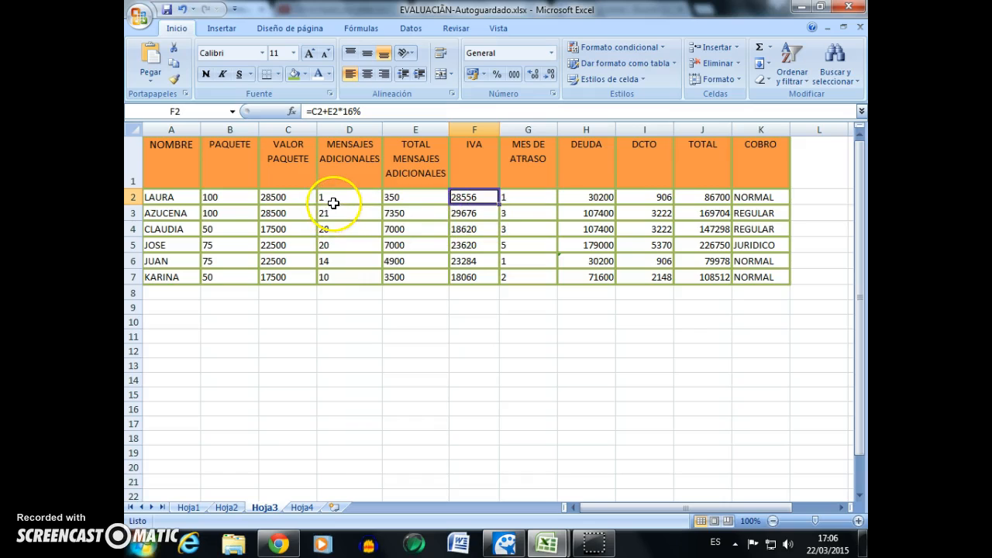
left_click(286, 200)
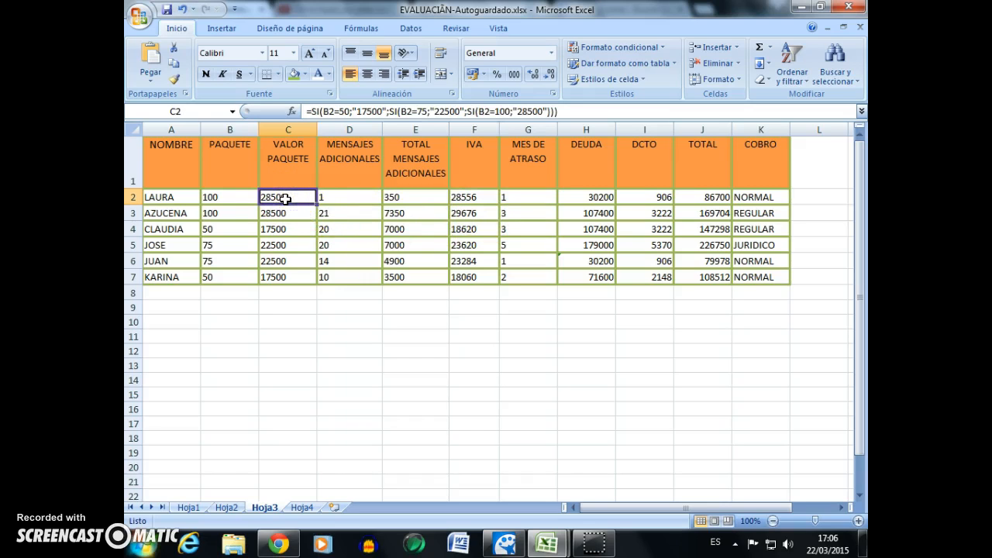
left_click(472, 204)
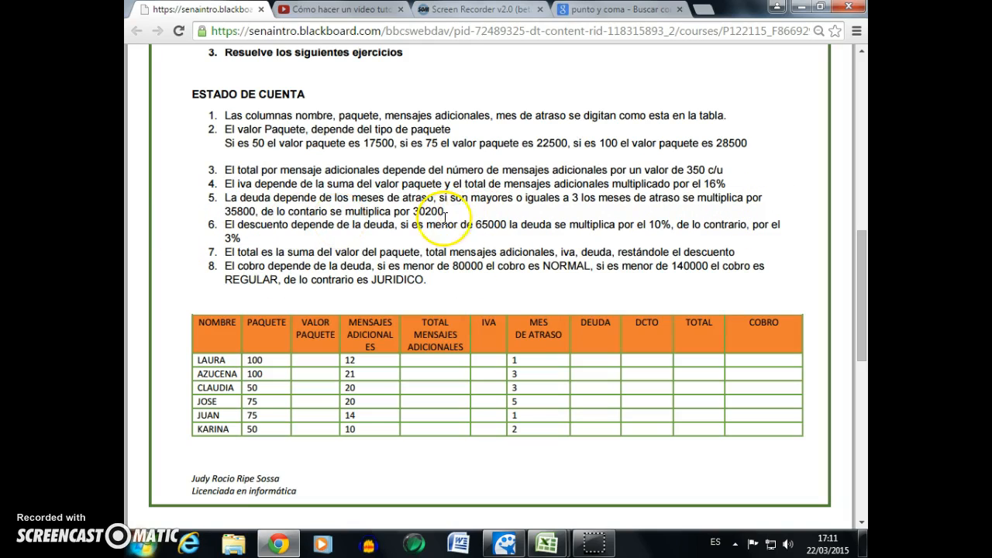
- Switch from Chrome back to Excel and inspect the DEUDA formulas in H2, H3 and H5 against the months overdue in column G
mouse_move(547, 539)
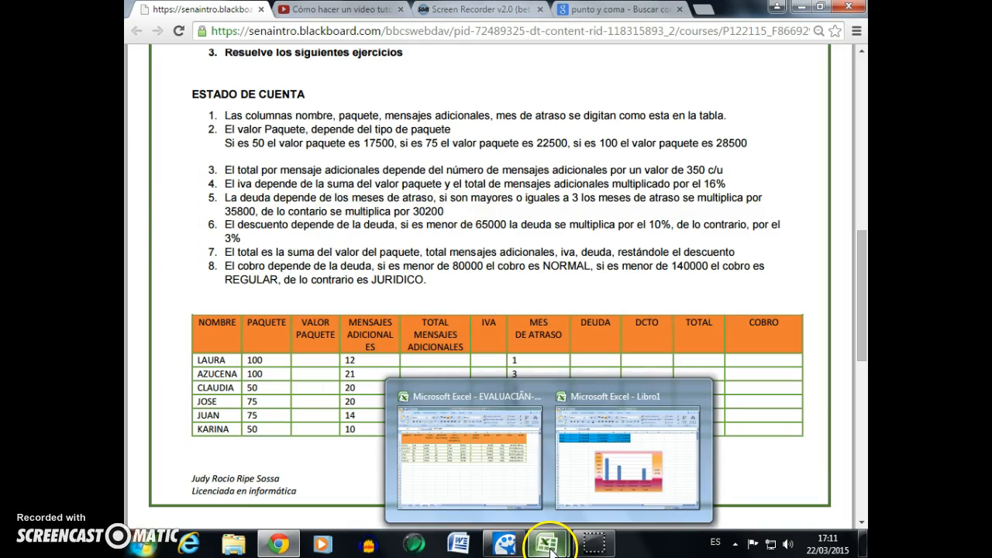
left_click(499, 493)
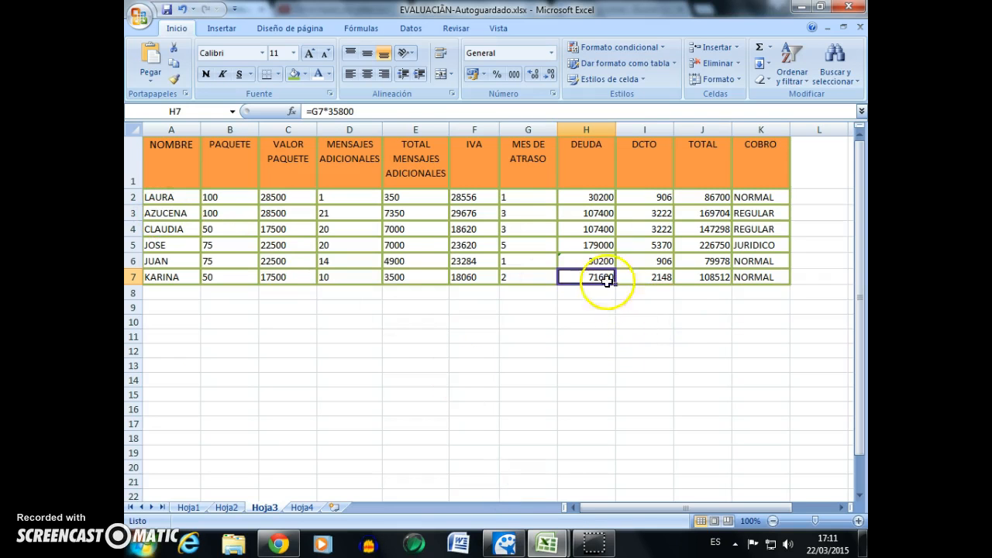
left_click(594, 201)
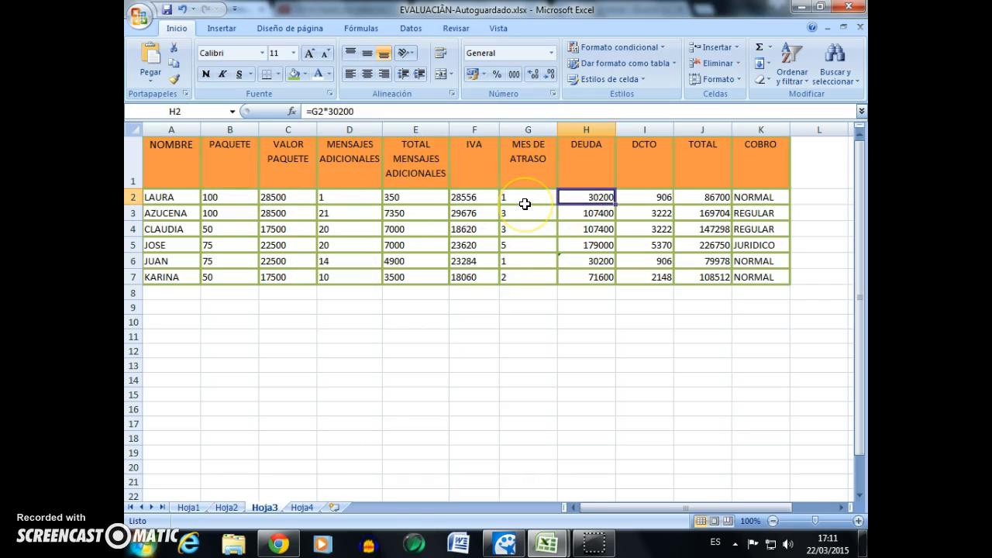
left_click(595, 218)
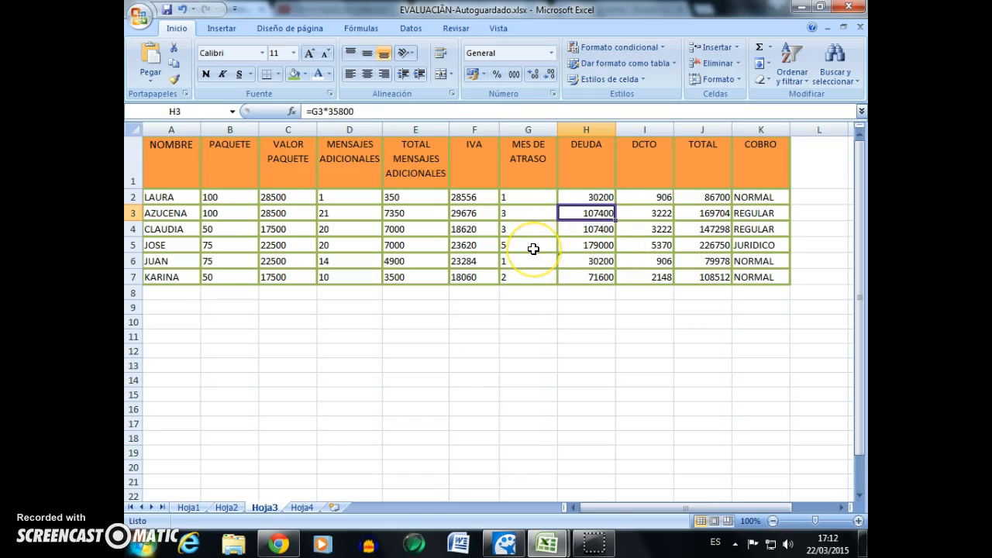
left_click(533, 249)
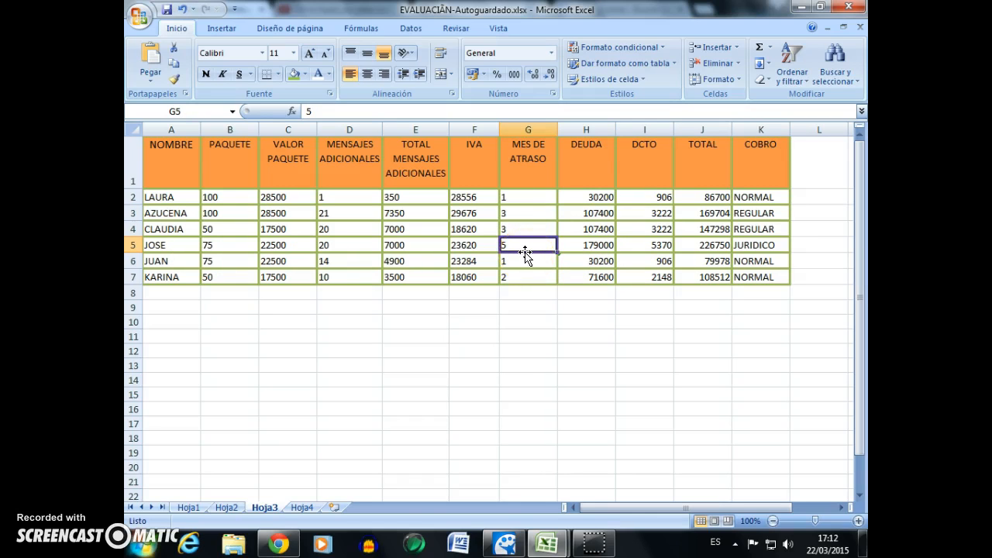
left_click(575, 245)
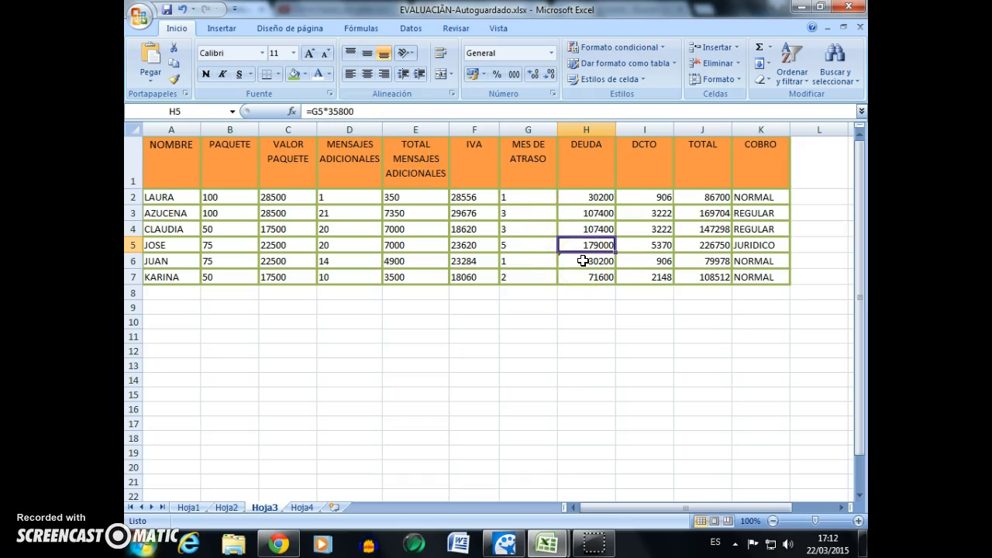
- Check the discount rule on the exam page in Chrome, then inspect the DCTO formulas in I2 and I5 in Excel
left_click(279, 544)
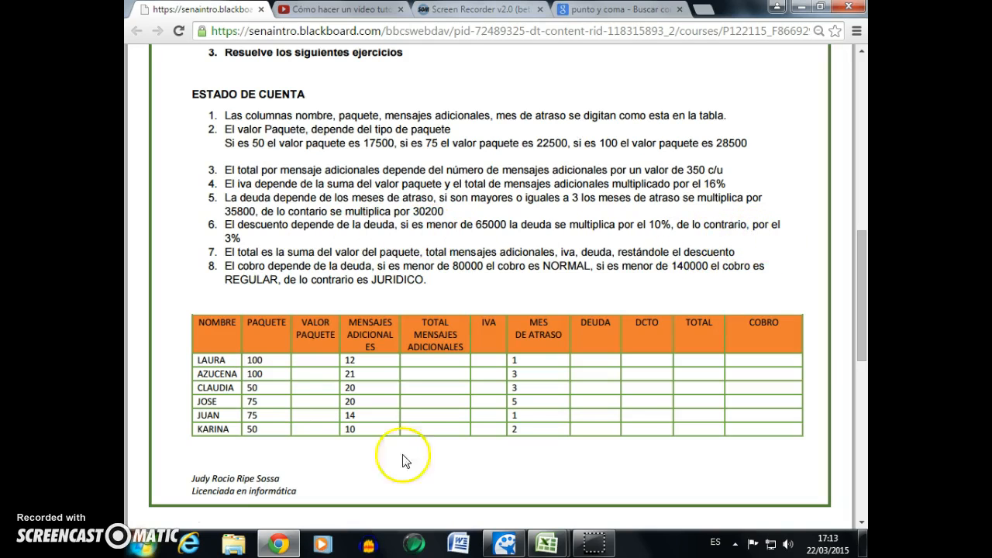
mouse_move(546, 542)
left_click(485, 485)
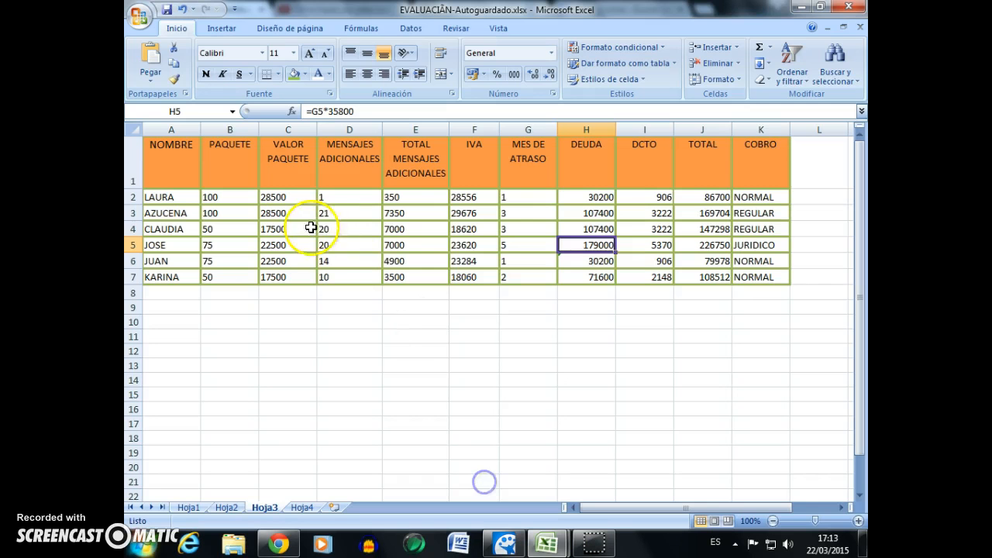
left_click(654, 200)
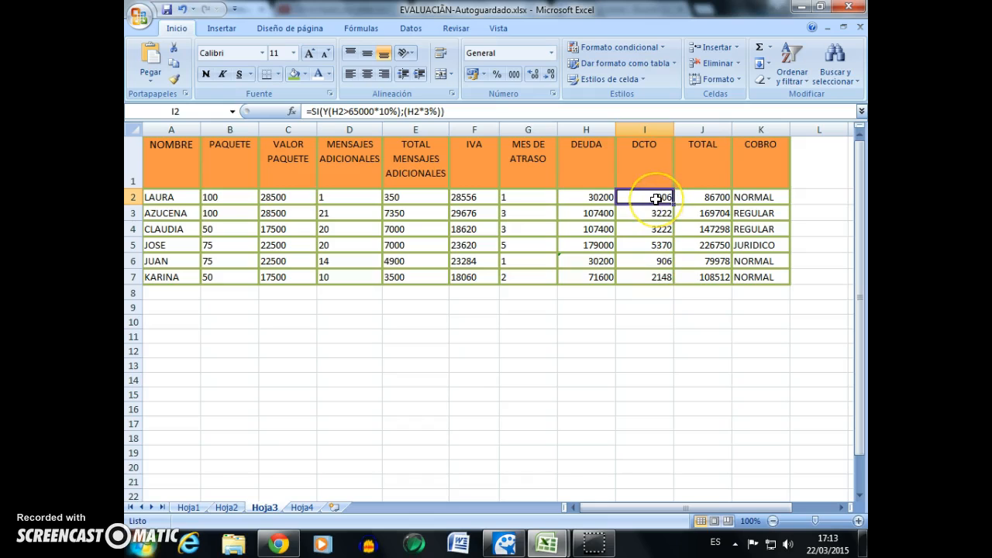
left_click(655, 246)
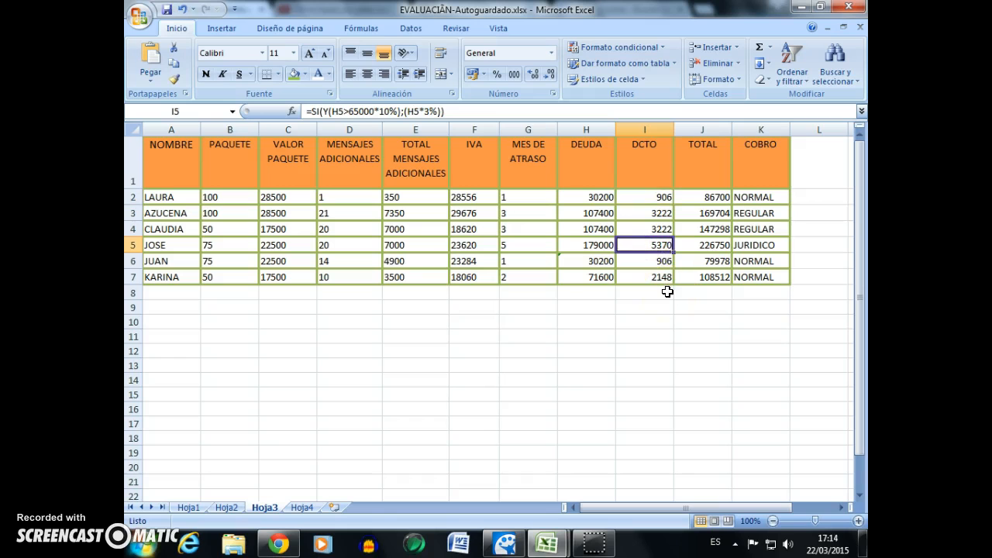
- Read the total rule on the exam page in Chrome, then inspect the TOTAL formulas in J2 and J5 in Excel
left_click(159, 525)
left_click(259, 332)
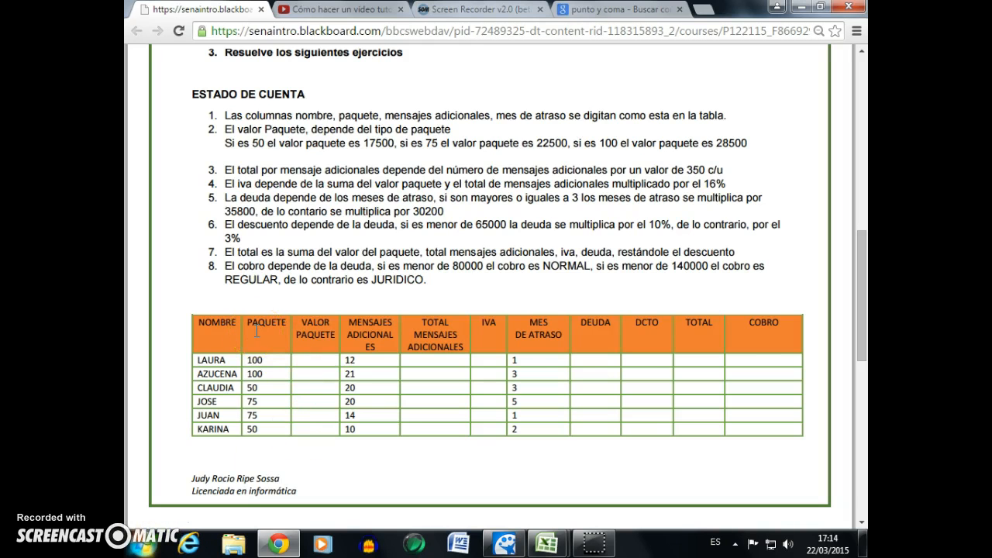
left_click(247, 247)
left_click(384, 262)
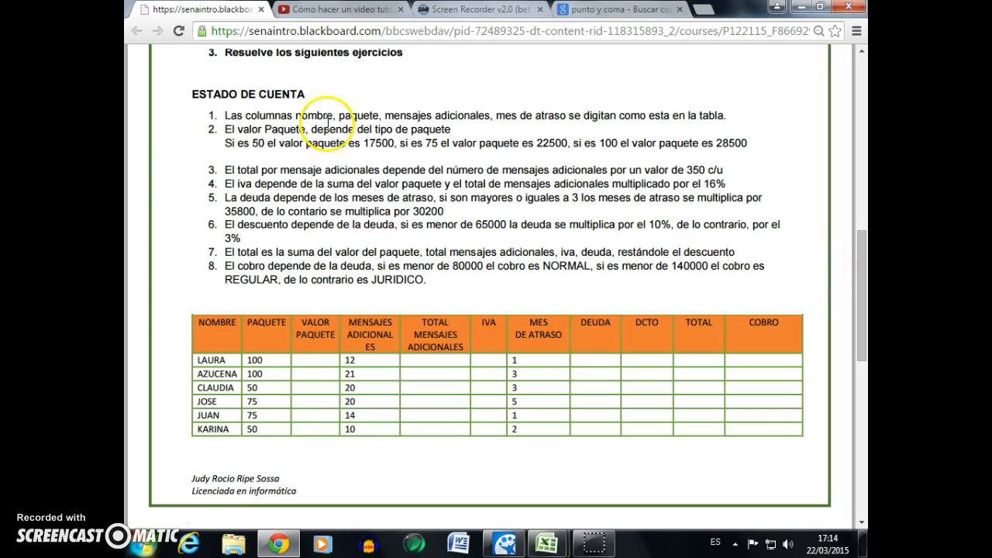
mouse_move(534, 525)
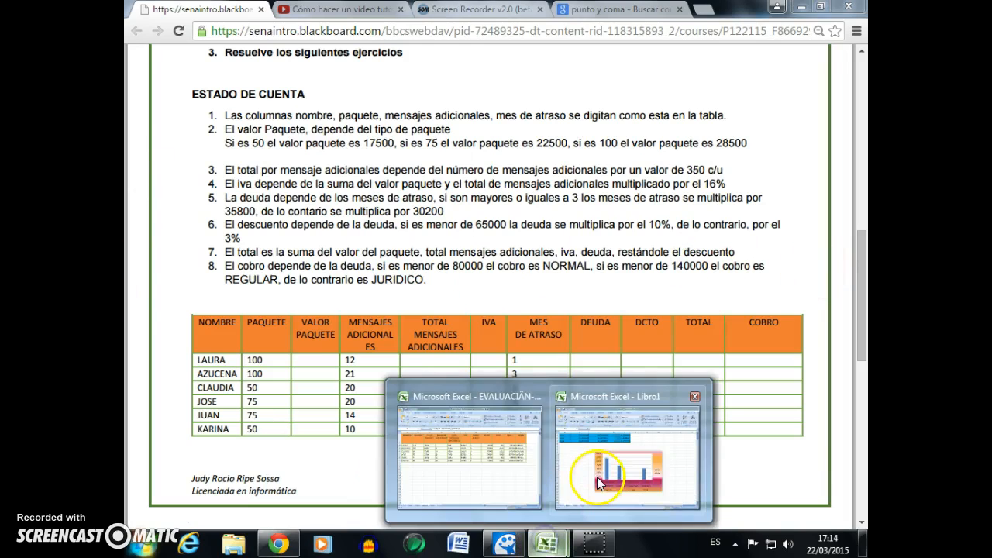
left_click(486, 470)
left_click(711, 199)
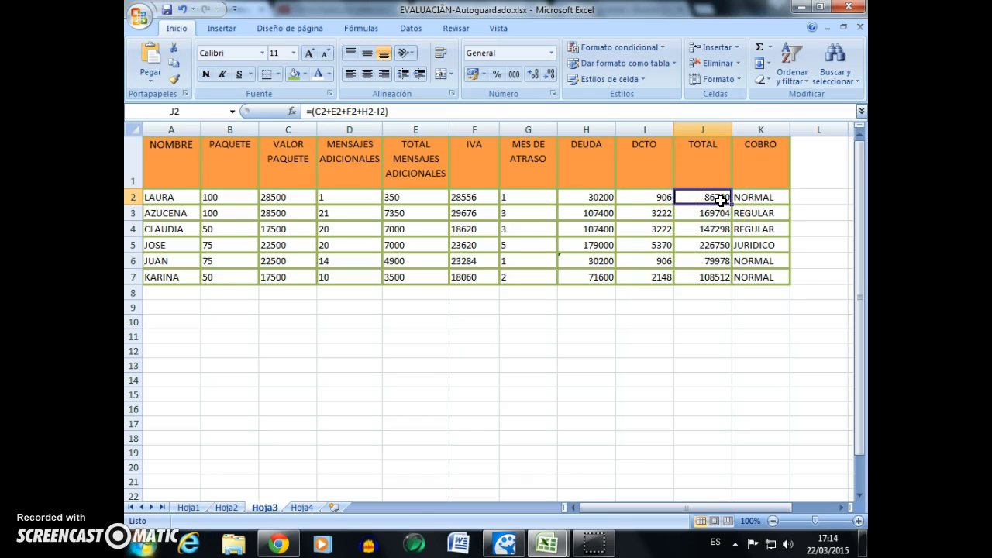
left_click(713, 247)
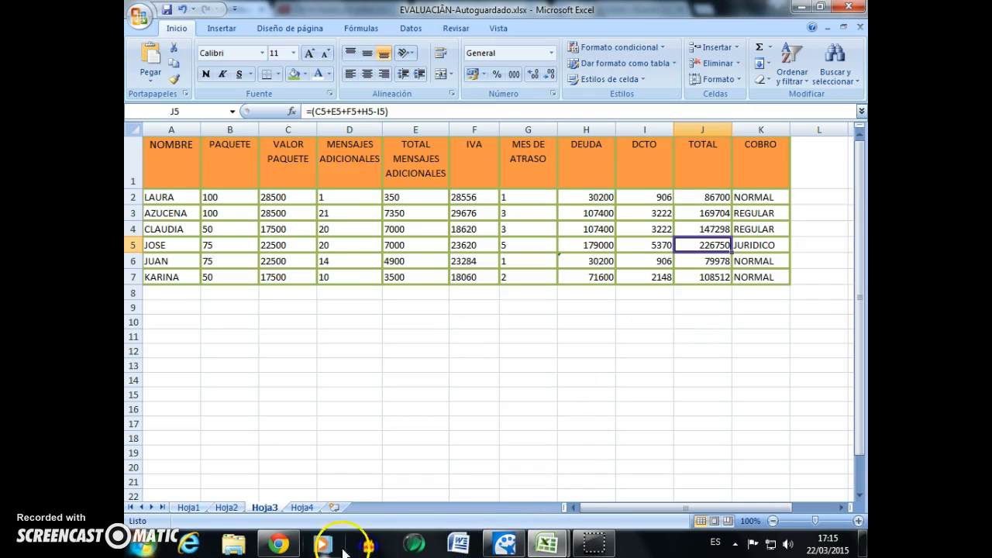
- Reread the exercise 3 rules in Chrome, then return to Excel, recheck the TOTAL formula in J2 and dismiss the Windows notification
left_click(155, 521)
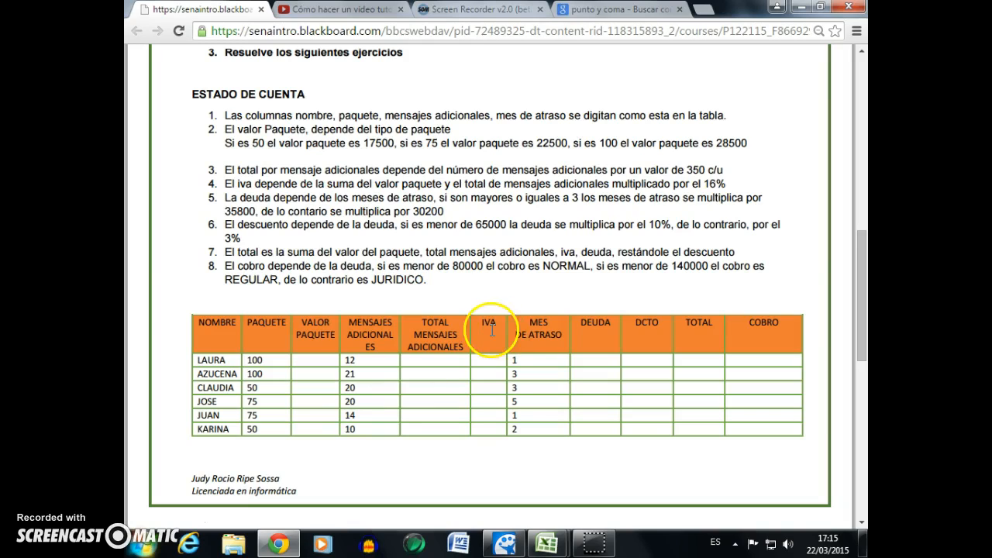
mouse_move(547, 545)
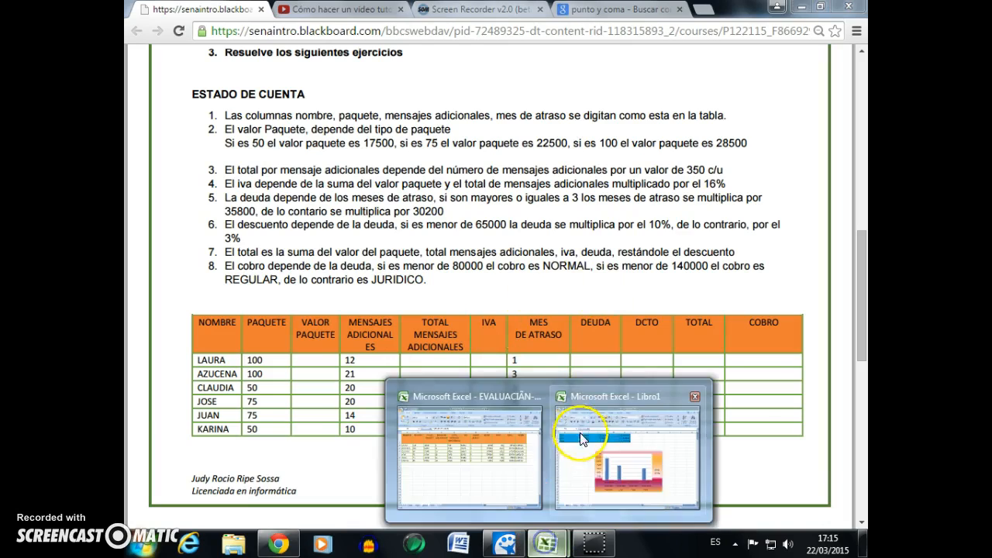
left_click(446, 462)
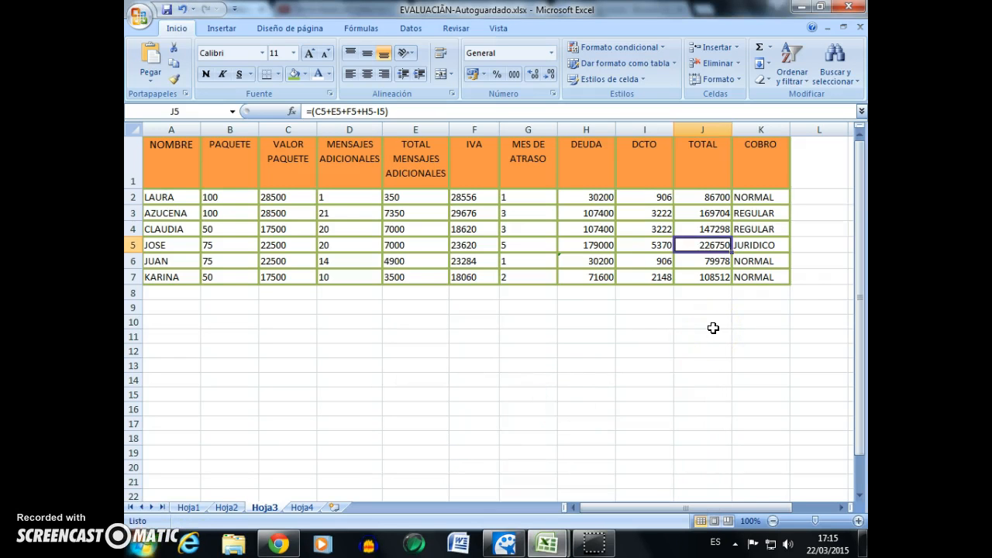
left_click(716, 198)
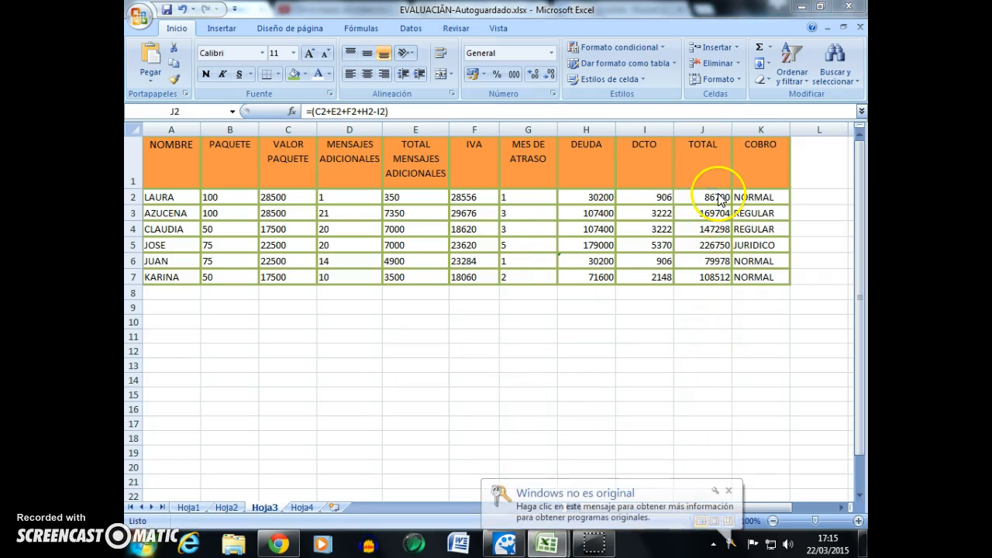
left_click(728, 490)
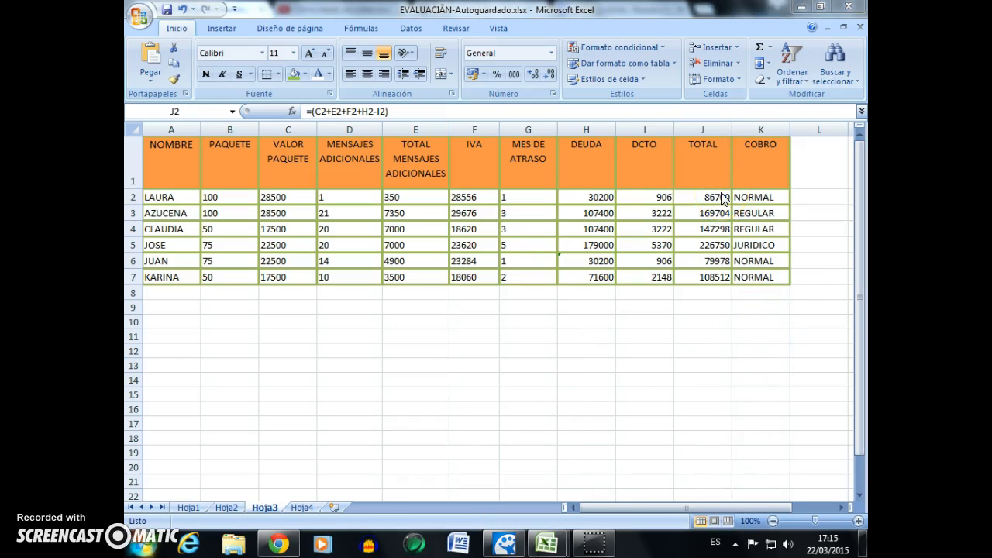
- Inspect the nested SI formulas of the COBRO column in K2, K3, K5 and K6 on Hoja3
left_click(748, 197)
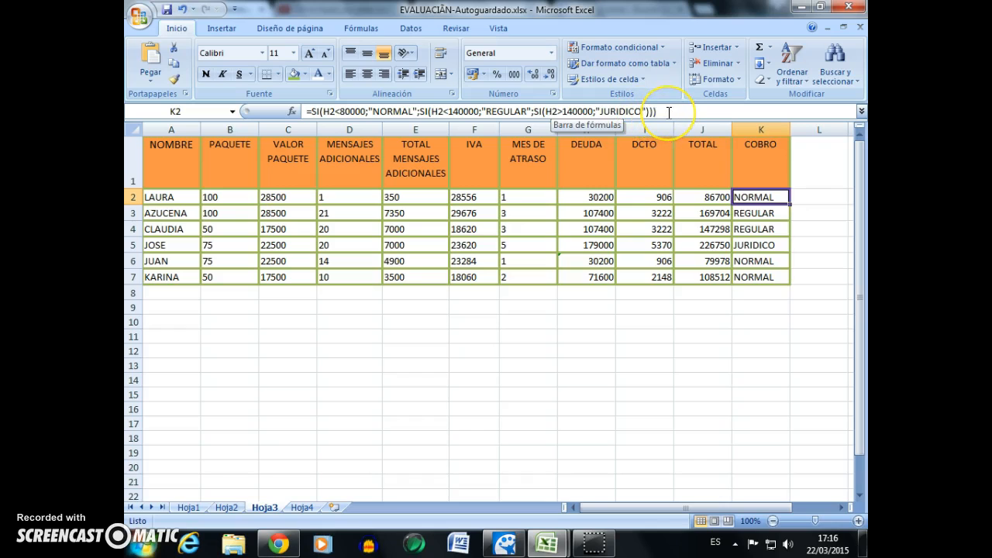
left_click(758, 205)
left_click(758, 212)
left_click(769, 245)
left_click(775, 264)
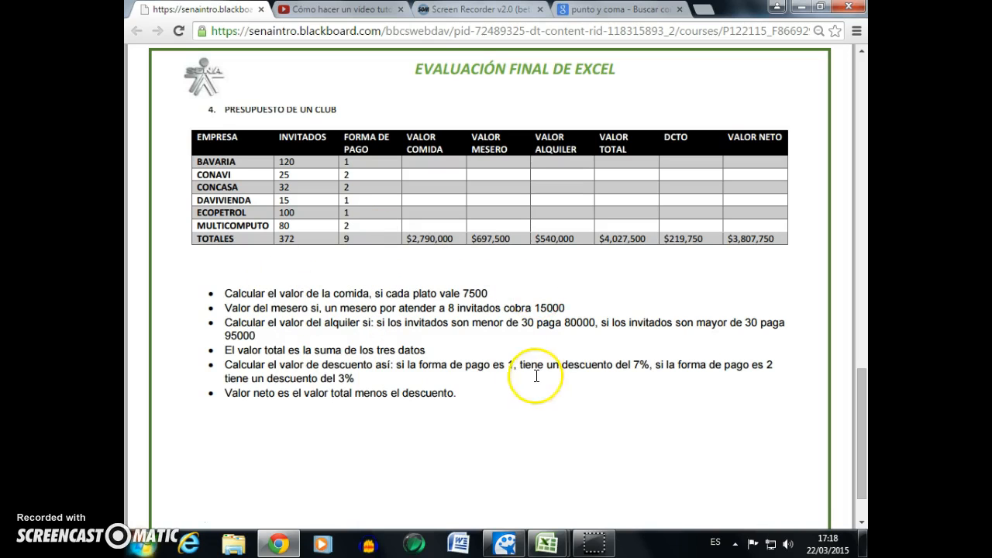
- Switch from exercise 4 in Chrome to Excel and inspect the VALOR COMIDA formulas in column D on Hoja4, ending on D2
mouse_move(547, 543)
left_click(501, 470)
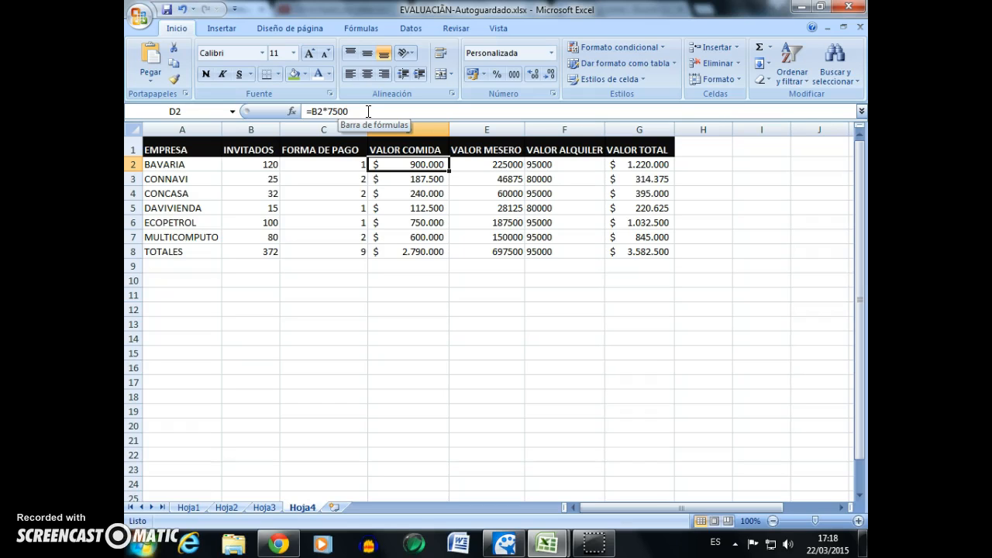
left_click(419, 178)
left_click(419, 208)
left_click(419, 251)
left_click(420, 237)
left_click(420, 222)
left_click(423, 179)
left_click(425, 164)
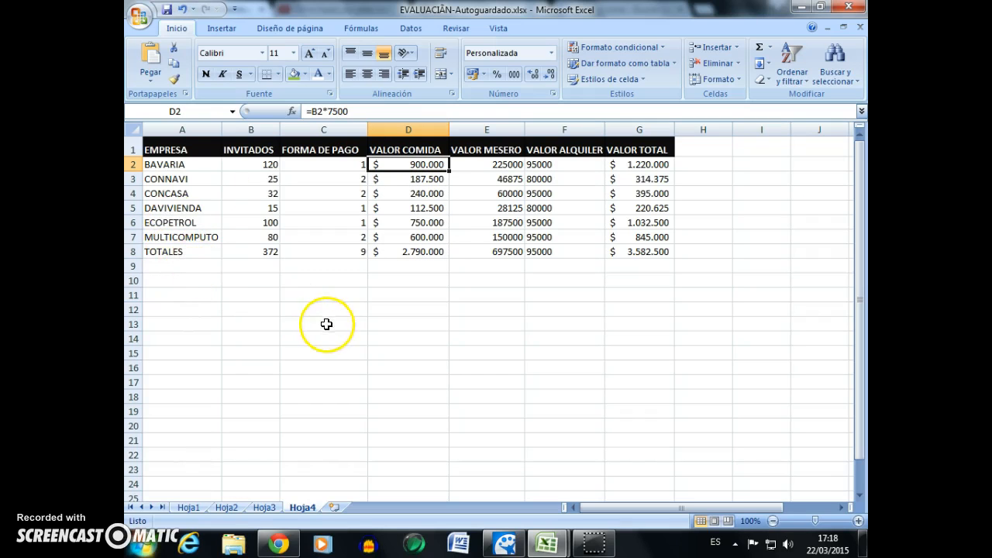
- Check the waiter cost rule of exercise 4 in Chrome, then inspect the VALOR MESERO formula in E2 on Hoja4 in Excel
left_click(279, 545)
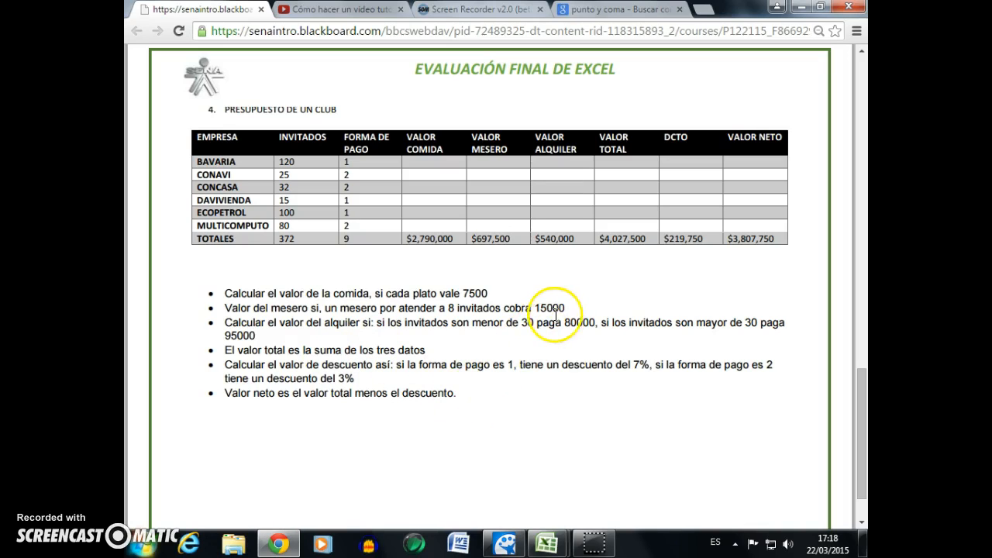
mouse_move(546, 542)
left_click(503, 474)
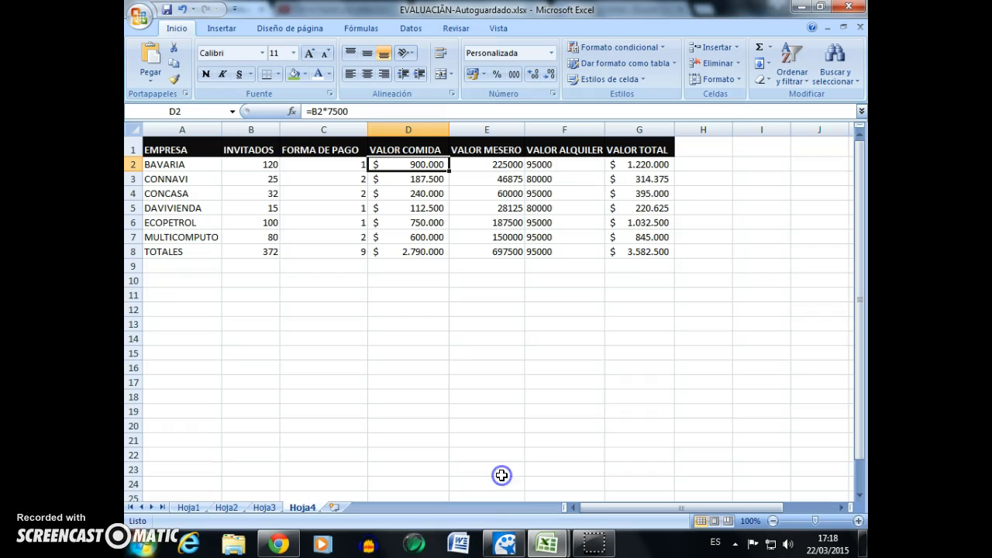
left_click(508, 165)
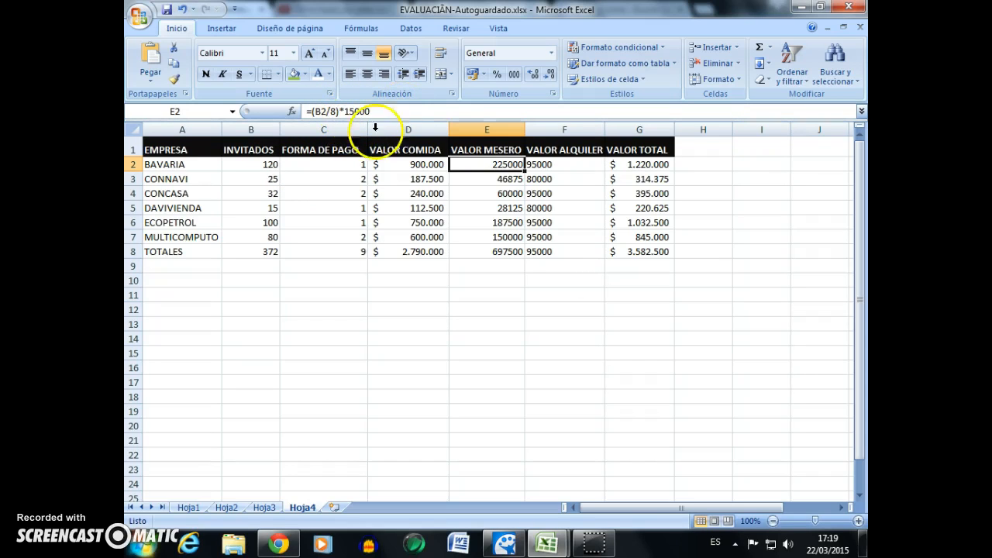
left_click(504, 168)
- Check the rental and total rules in Chrome, then inspect the VALOR ALQUILER formula in F3 and VALOR TOTAL formula in G2 in Excel
left_click(278, 544)
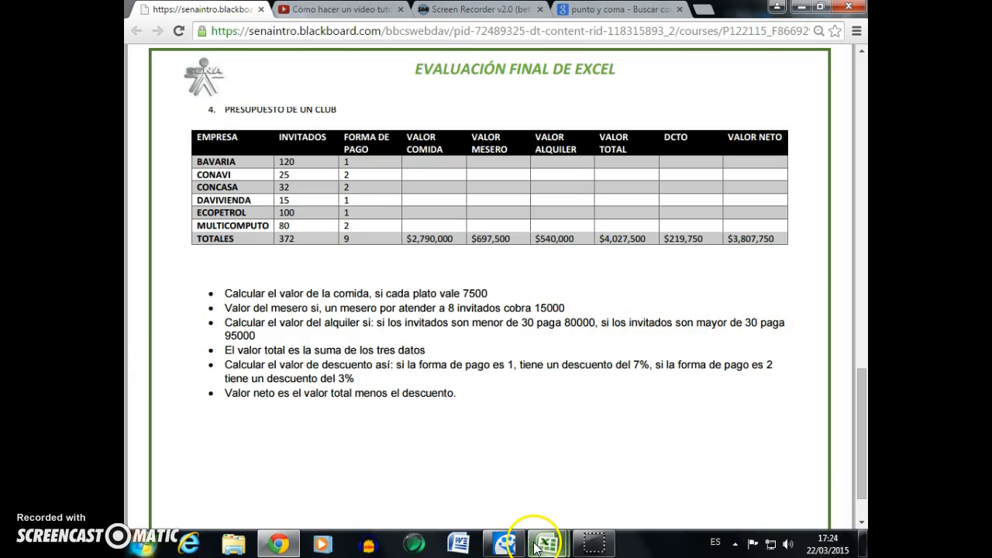
mouse_move(543, 537)
left_click(499, 469)
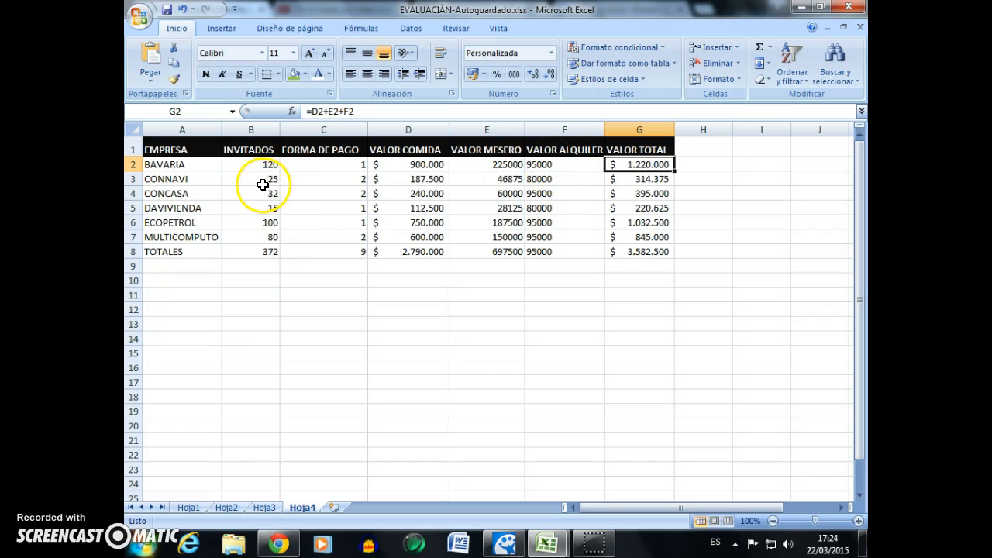
left_click(562, 180)
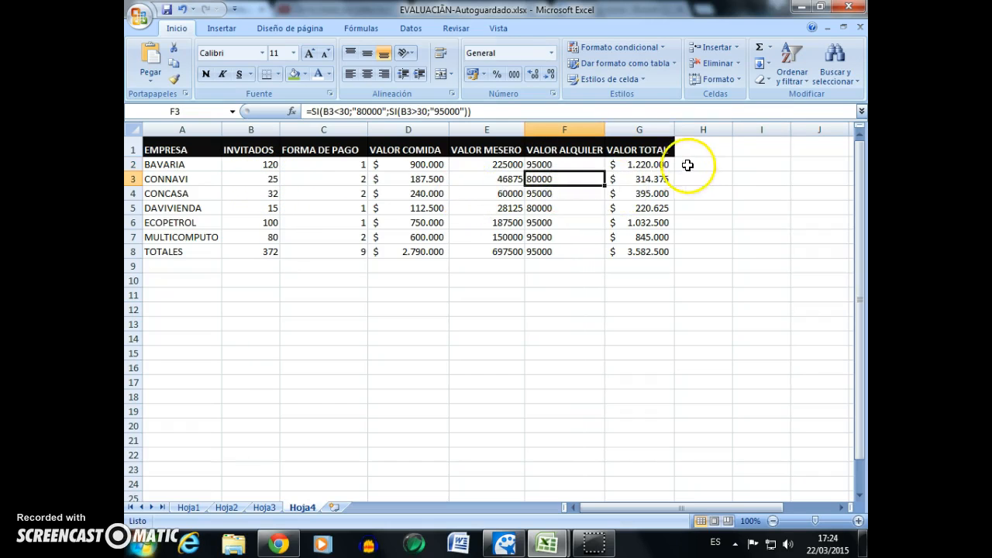
left_click(658, 163)
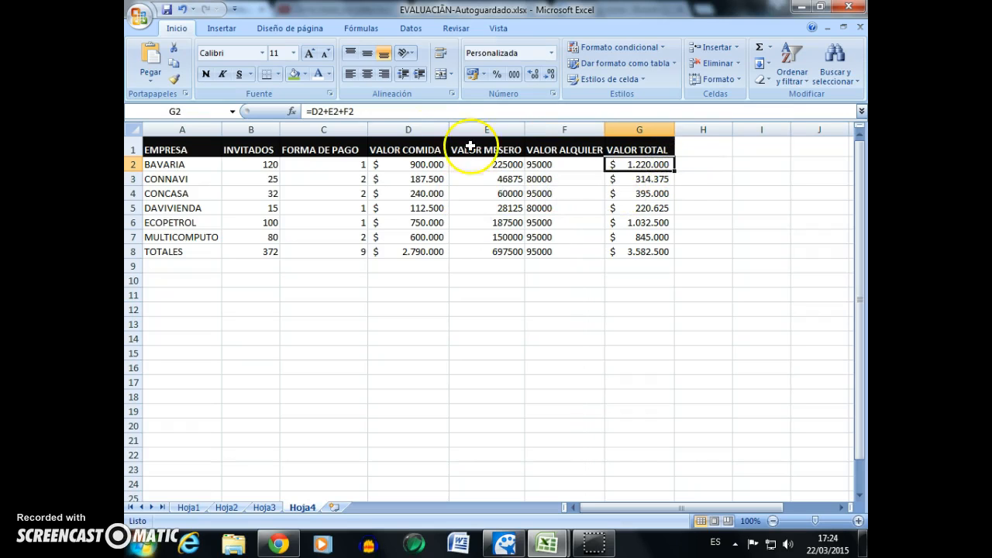